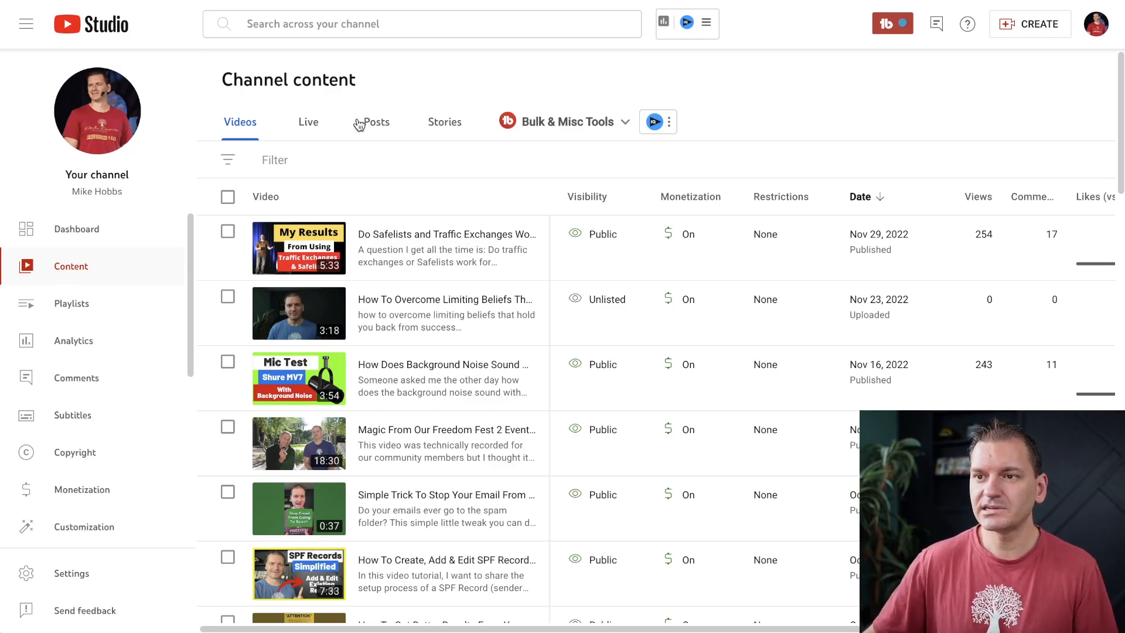
# Step: Select all videos across the entire channel content list, including those beyond the first page
pyautogui.click(228, 197)
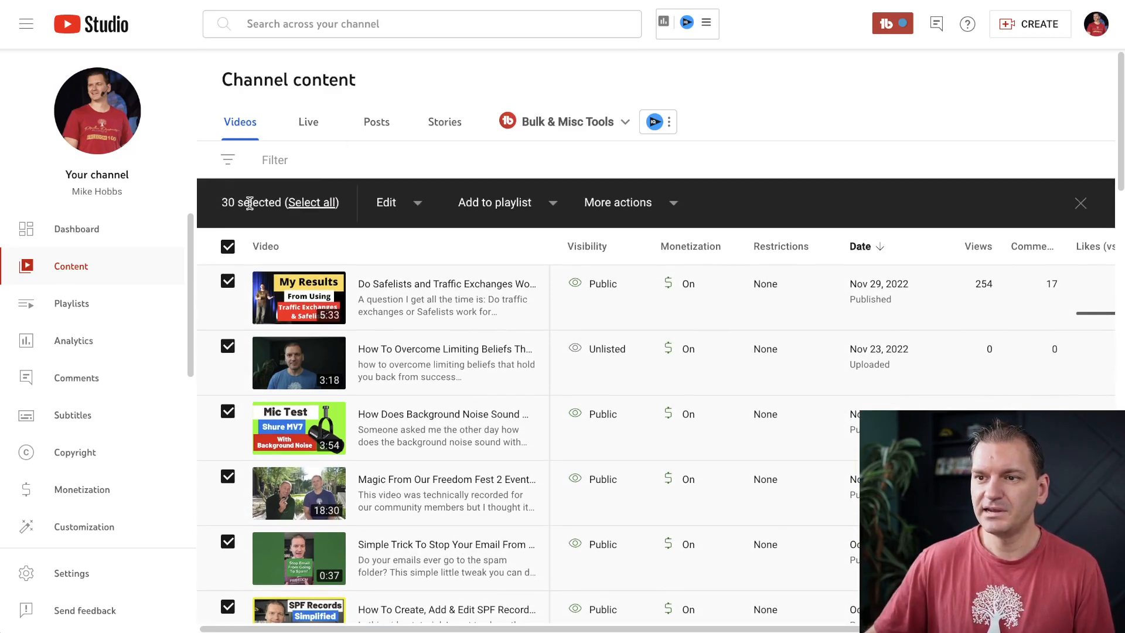
pyautogui.click(313, 202)
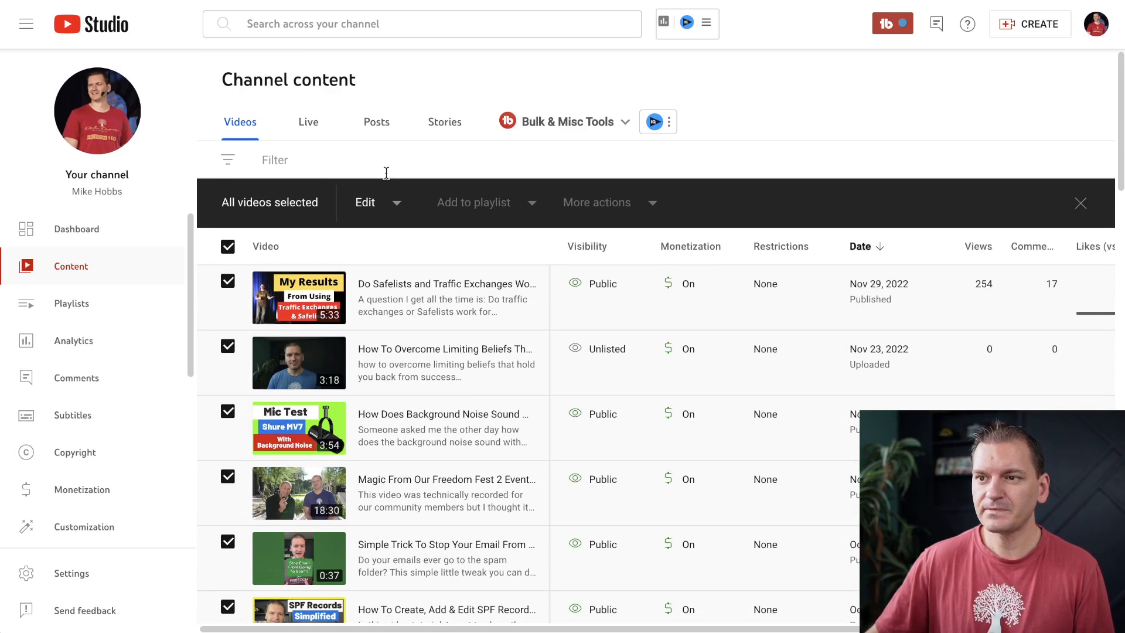
# Step: Examine the edit types offered by the bulk description edit for the selected videos, leaving the descriptions unedited
pyautogui.click(396, 206)
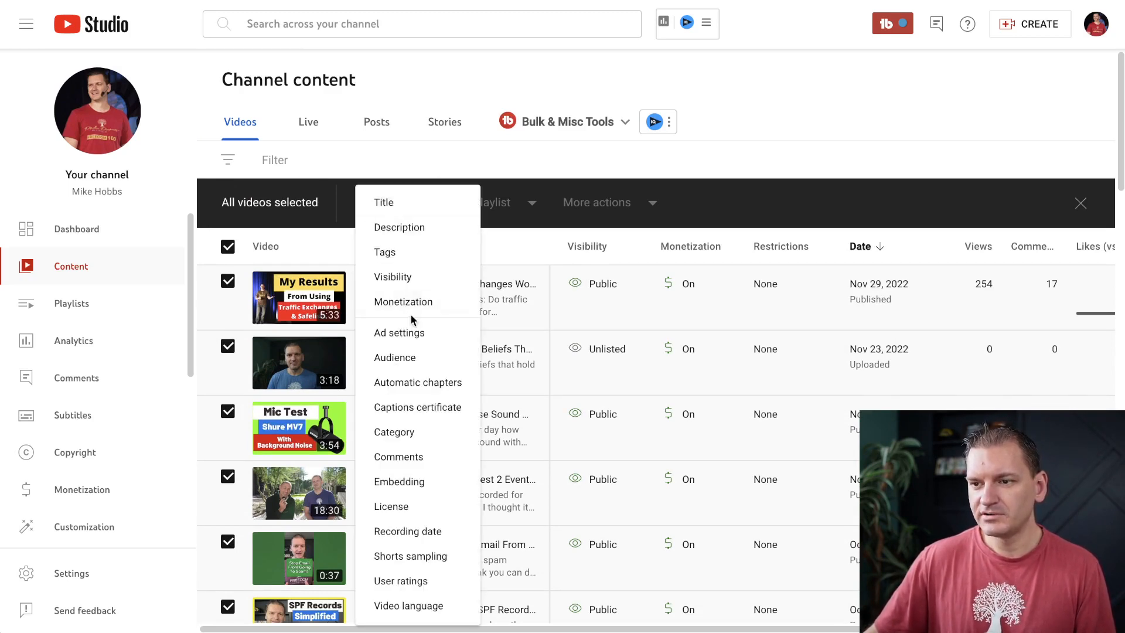
pyautogui.click(404, 228)
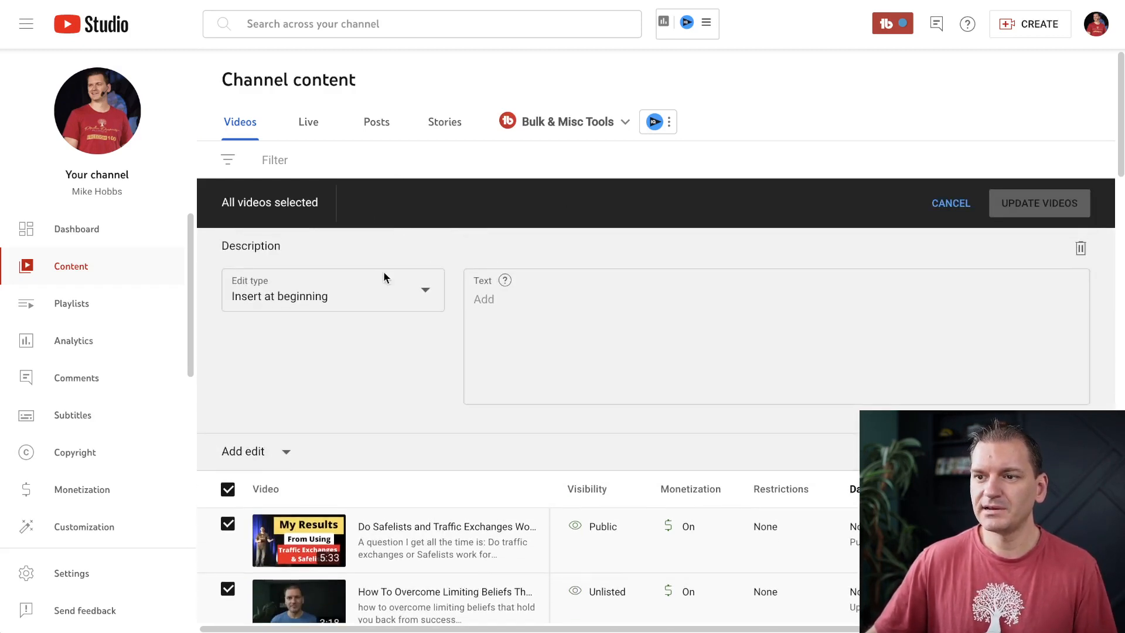
pyautogui.click(423, 292)
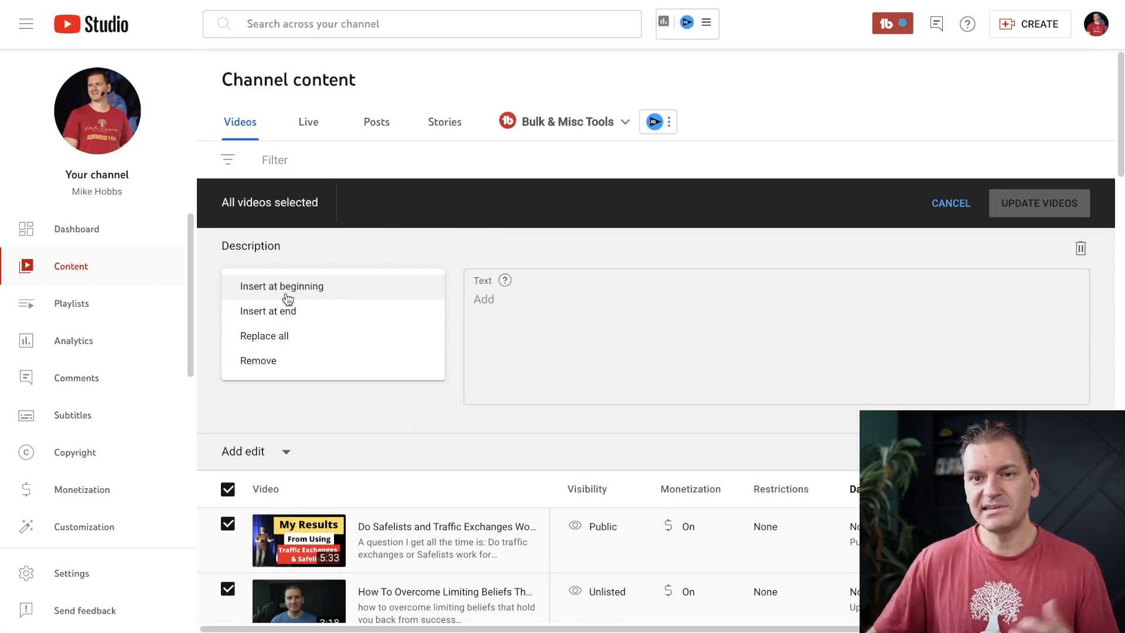
pyautogui.click(488, 301)
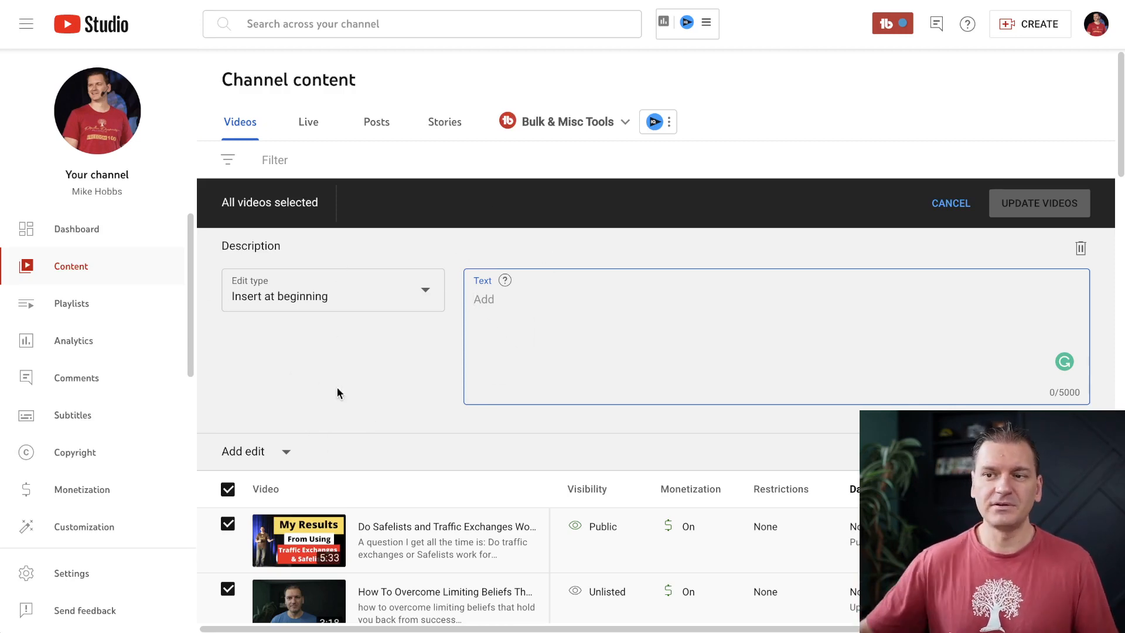
pyautogui.click(304, 293)
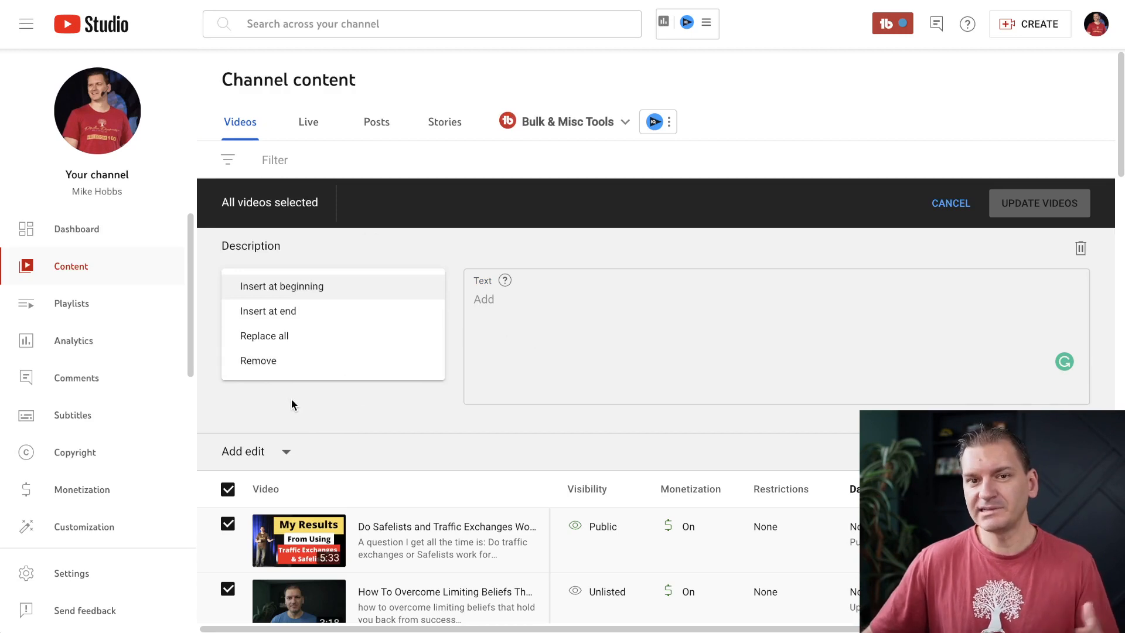
pyautogui.click(321, 235)
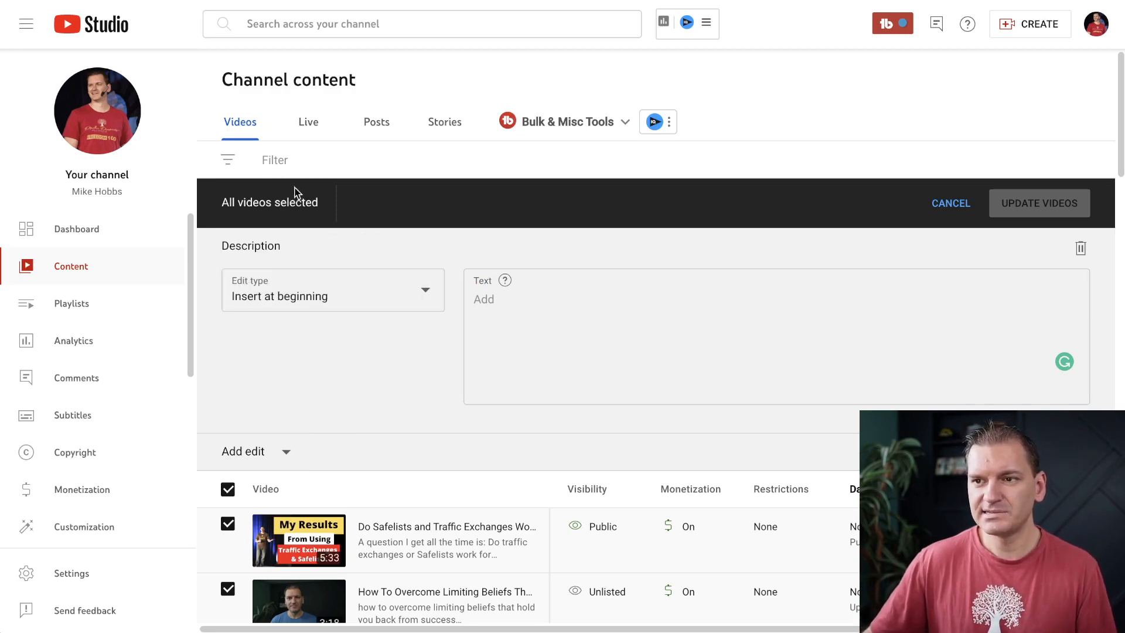
pyautogui.click(957, 208)
# Step: Compare the built-in bulk edit options with the actions offered by the two video-management extensions
pyautogui.click(383, 203)
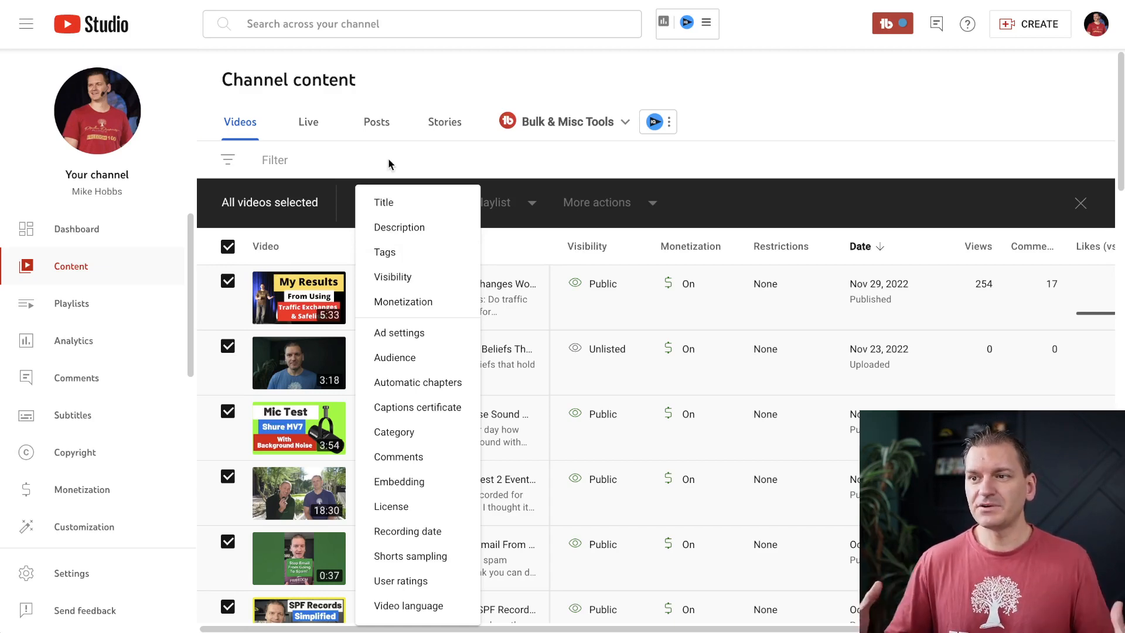
pyautogui.click(523, 149)
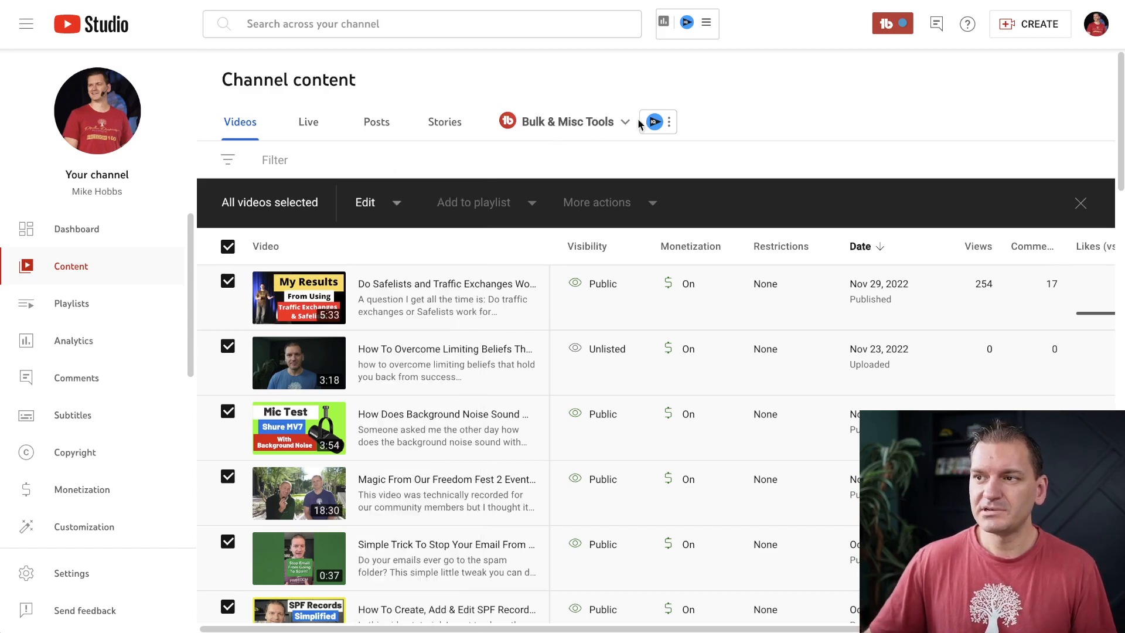
pyautogui.click(670, 123)
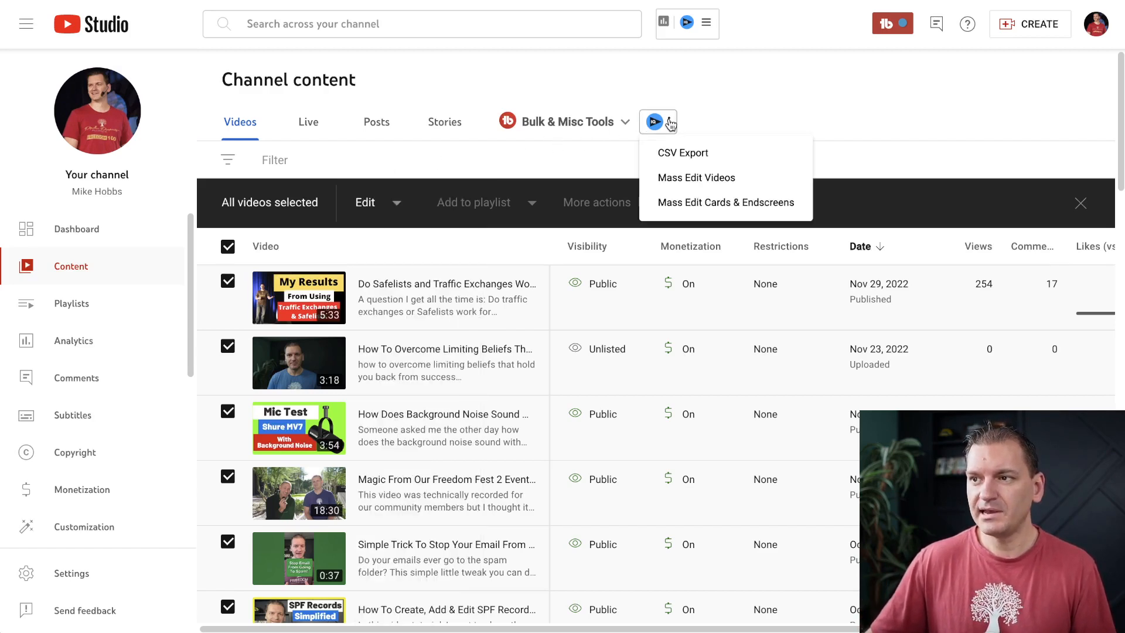
pyautogui.click(620, 121)
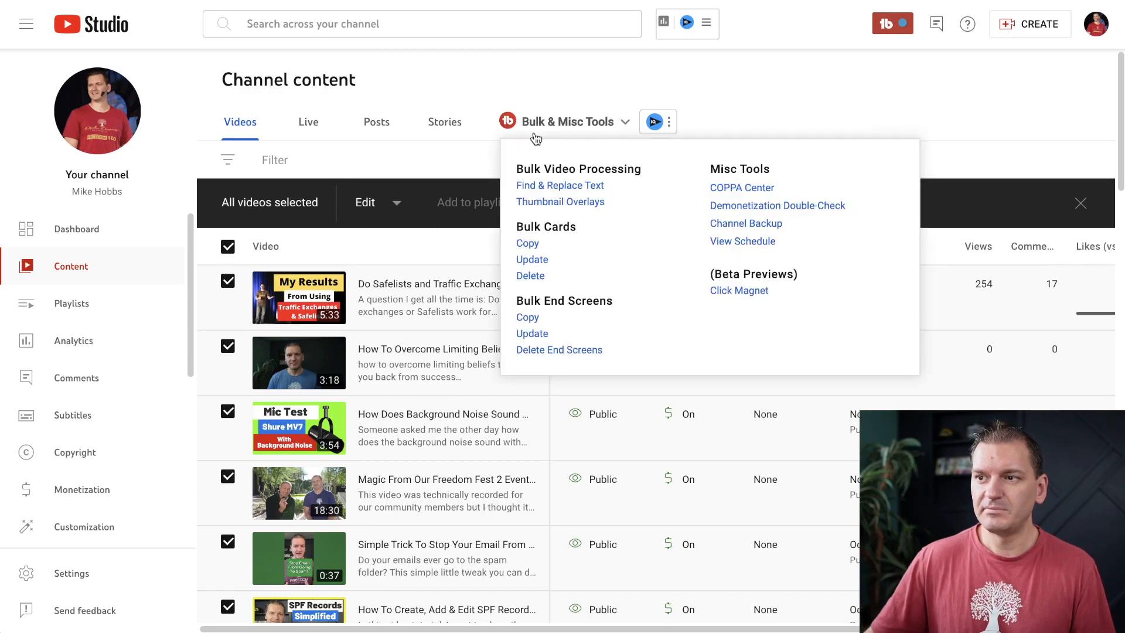
pyautogui.click(716, 115)
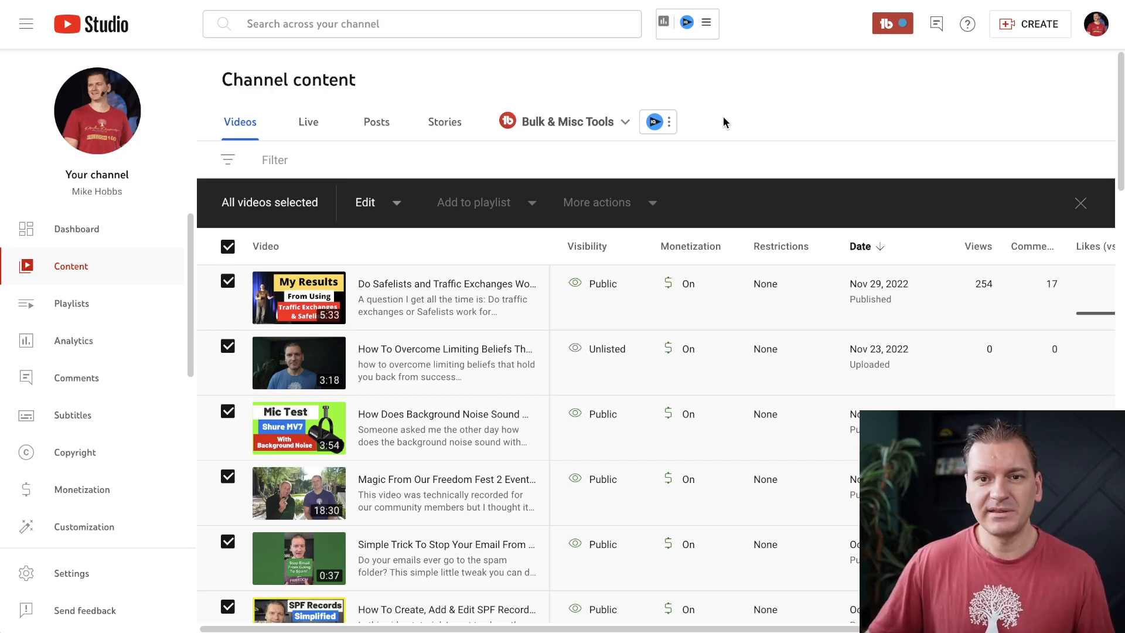
pyautogui.click(668, 121)
pyautogui.click(710, 120)
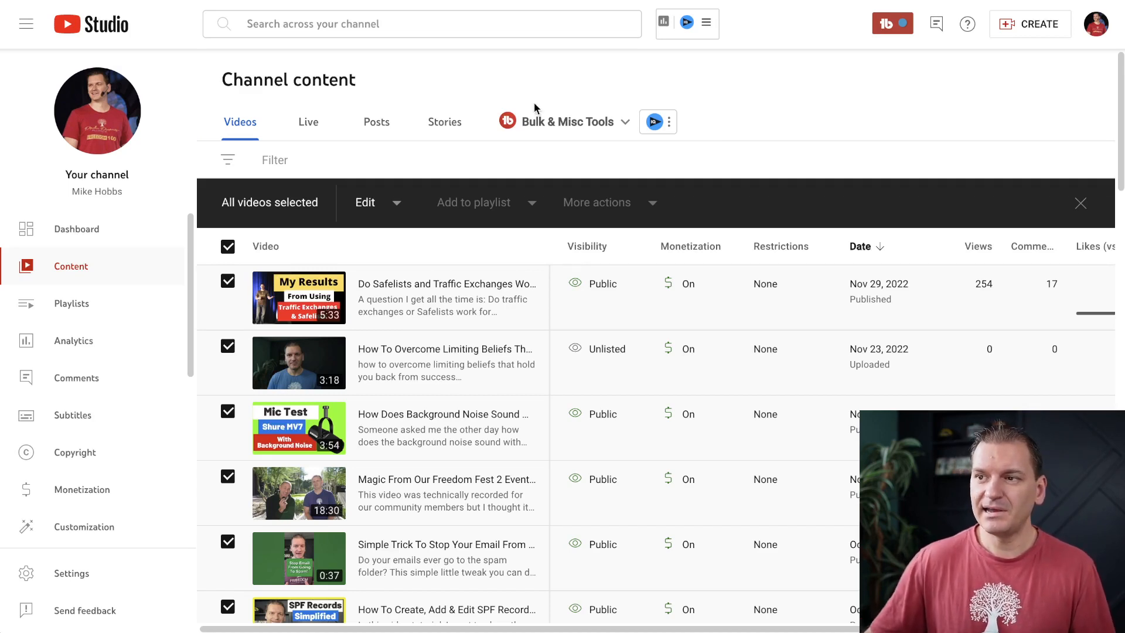
pyautogui.click(572, 121)
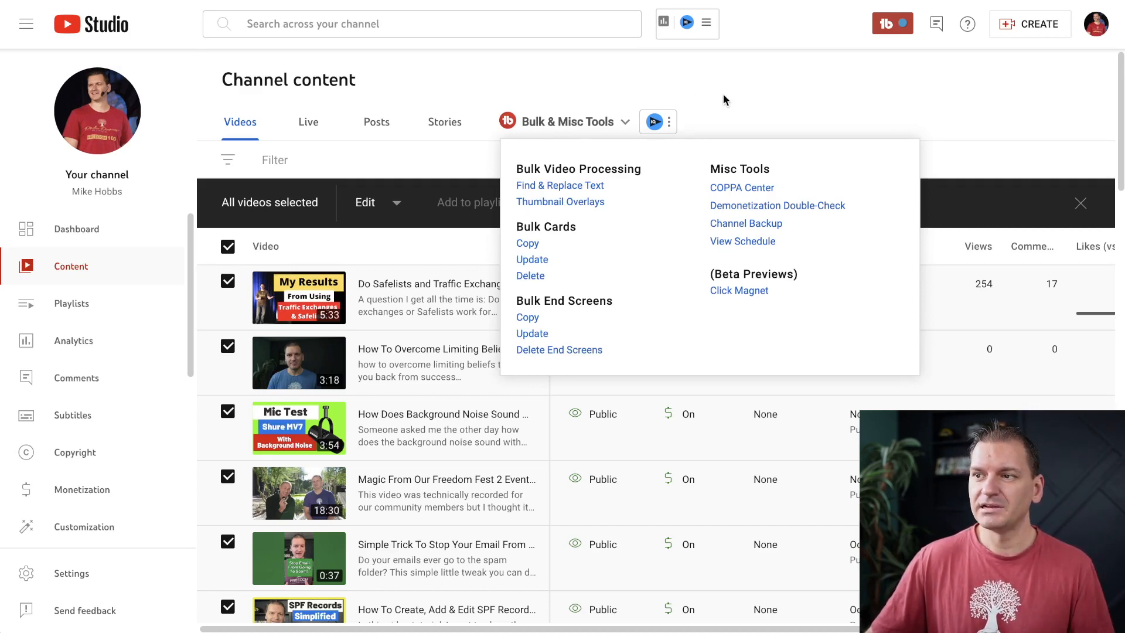
# Step: Start Mass Edit Videos and load the channel's videos by number of videos
pyautogui.click(669, 122)
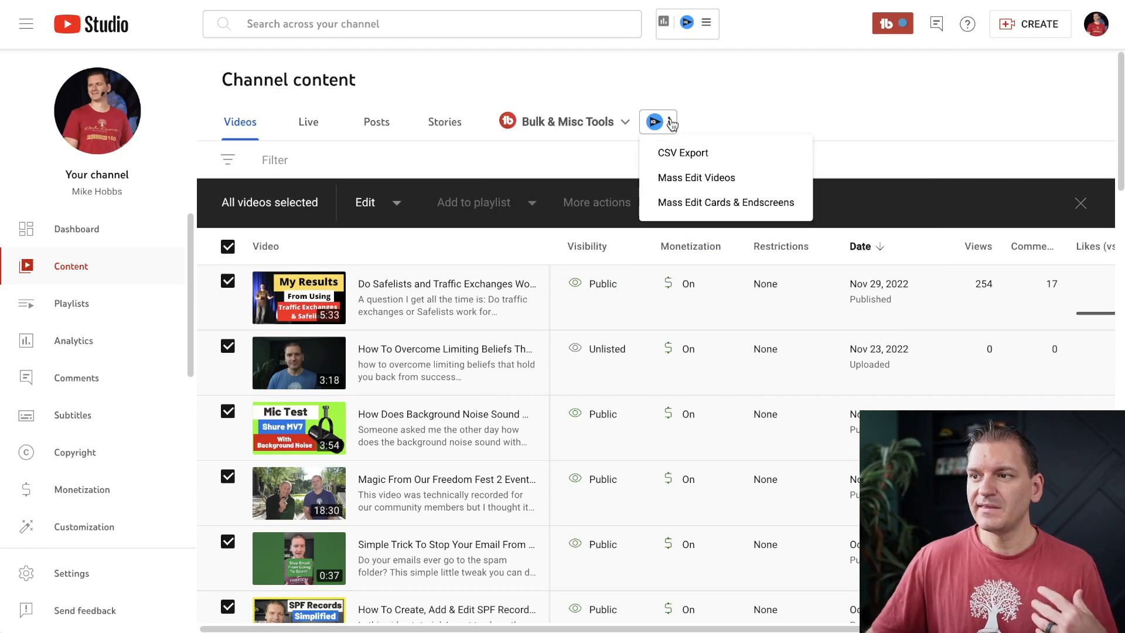
pyautogui.click(695, 177)
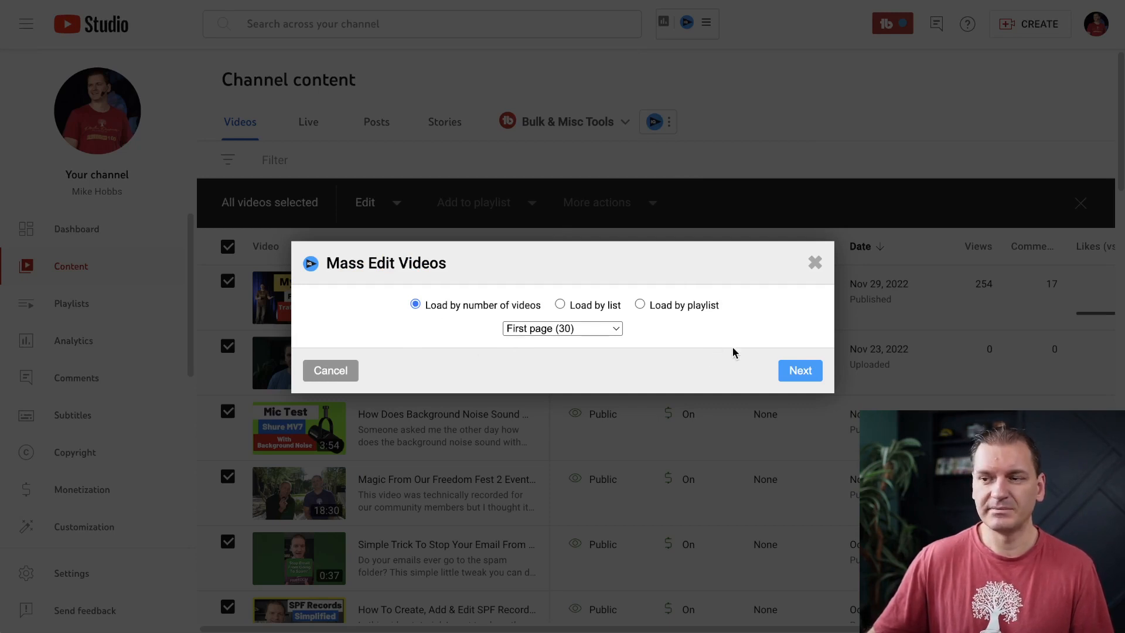
pyautogui.click(799, 372)
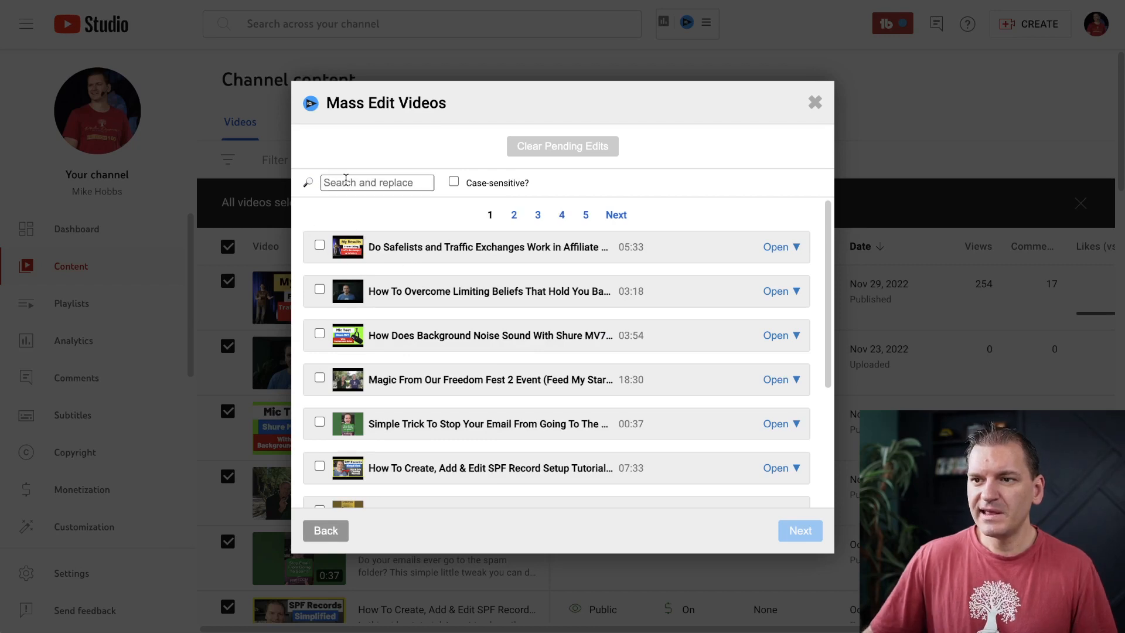
# Step: Set the mass edit's search text to "about me" and its replacement text to "about us"
pyautogui.click(377, 184)
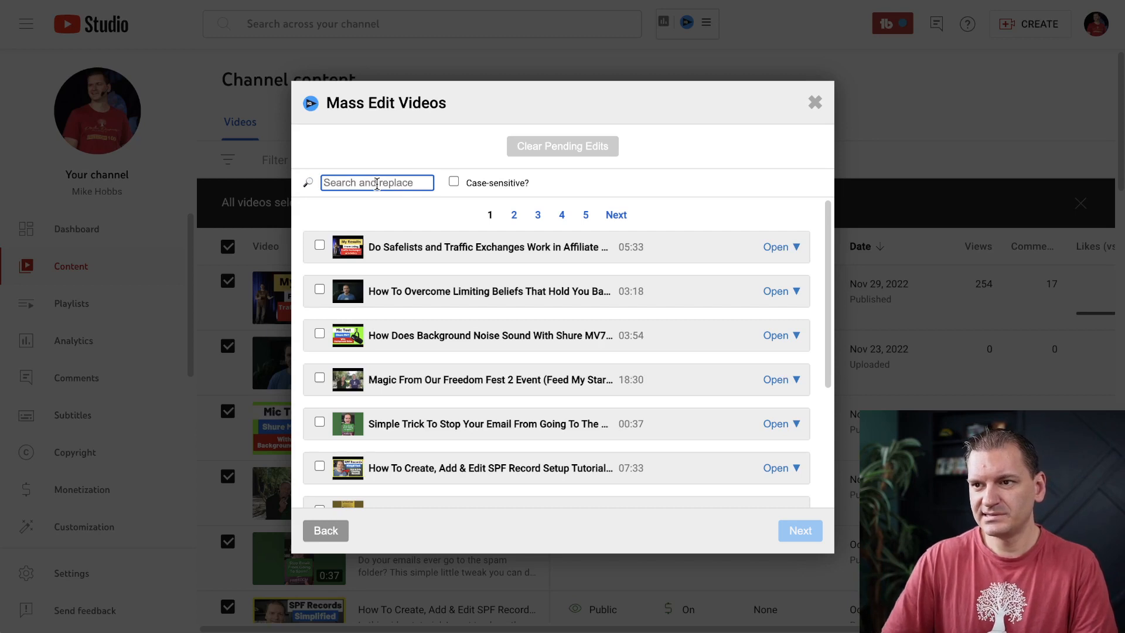
pyautogui.write('about me')
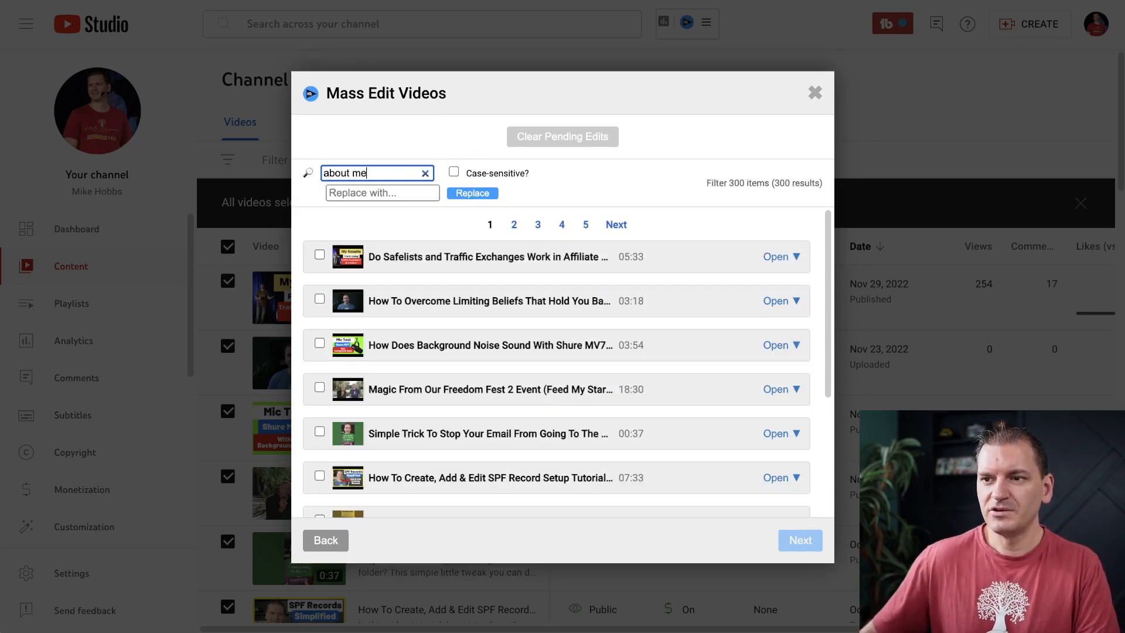
pyautogui.click(390, 195)
pyautogui.write('about us')
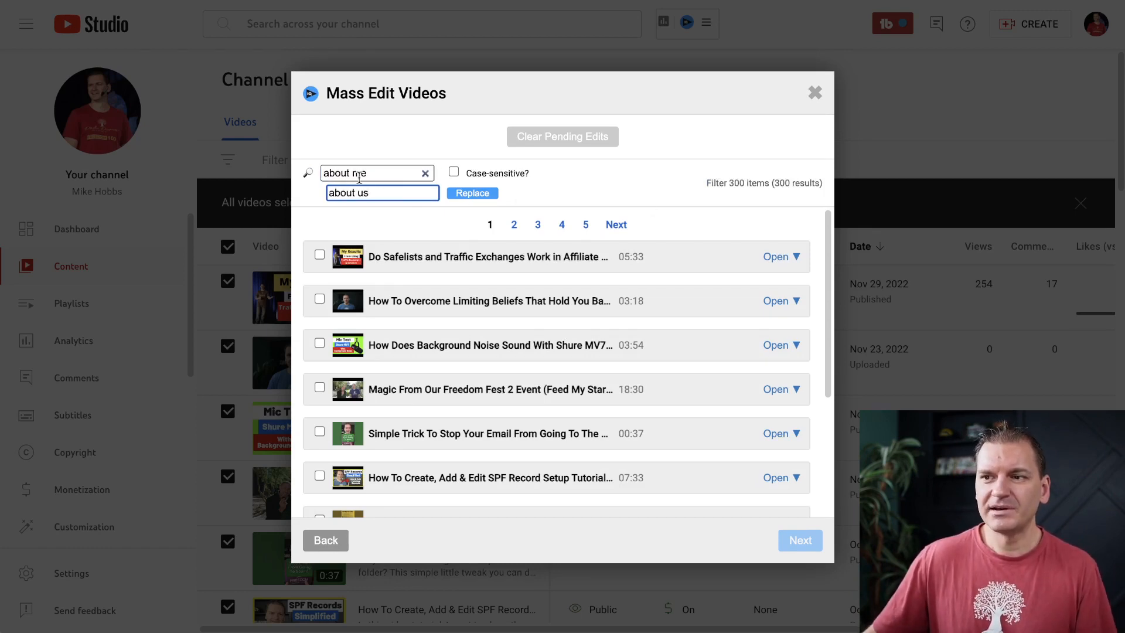
pyautogui.click(568, 198)
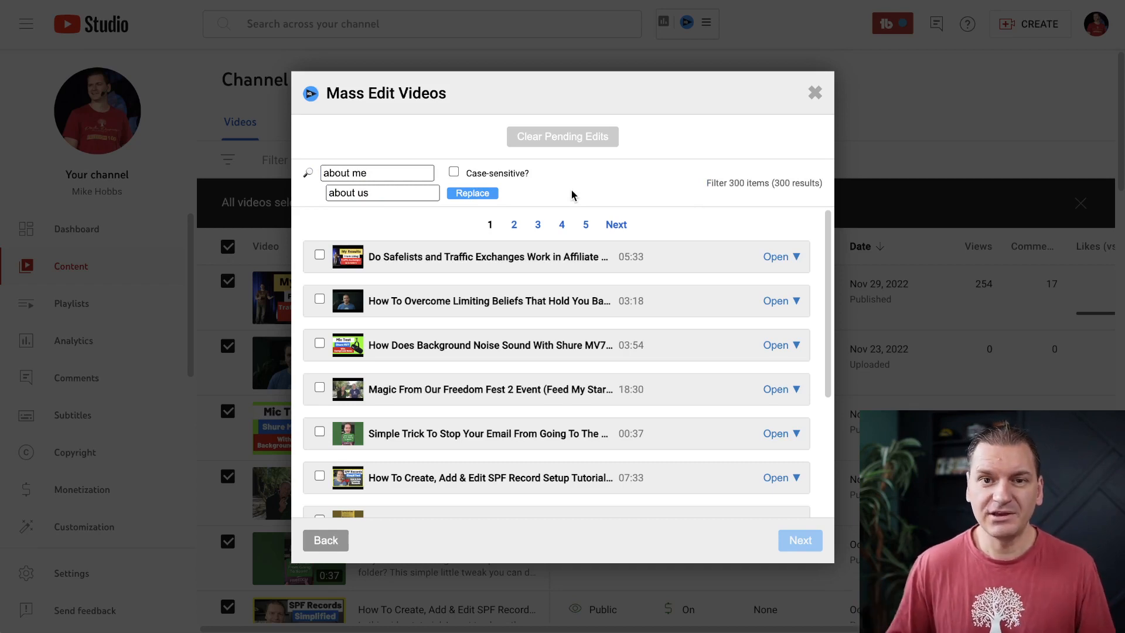
# Step: Include the first four videos in the mass edit, from the Safelists and Traffic Exchanges video through the Freedom Fest 2 video
pyautogui.click(319, 255)
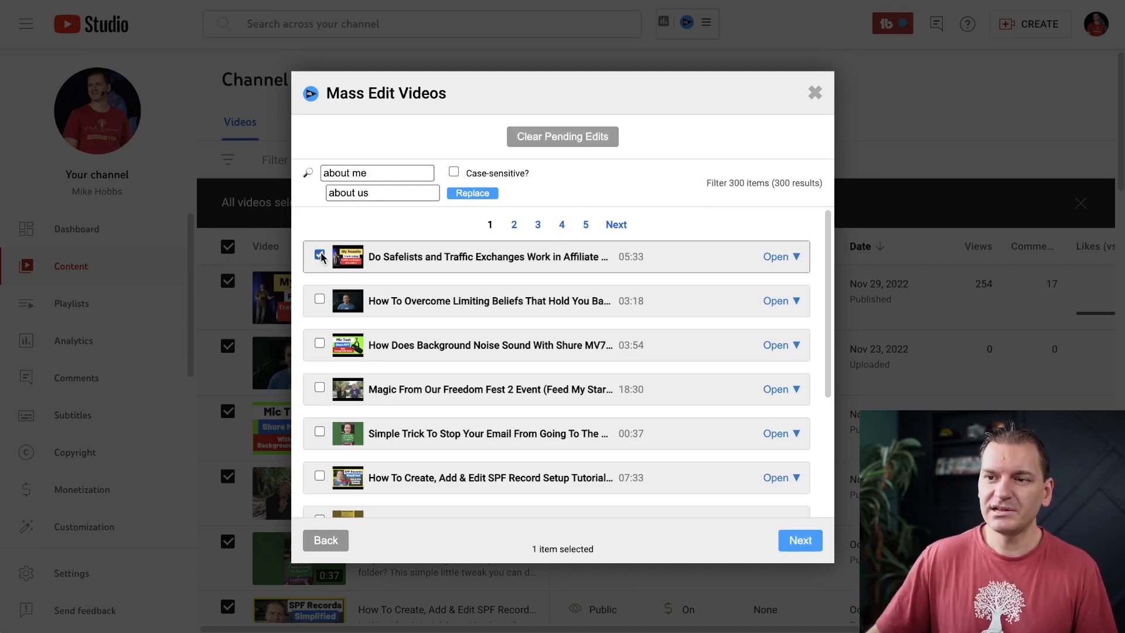
pyautogui.click(320, 299)
pyautogui.click(319, 344)
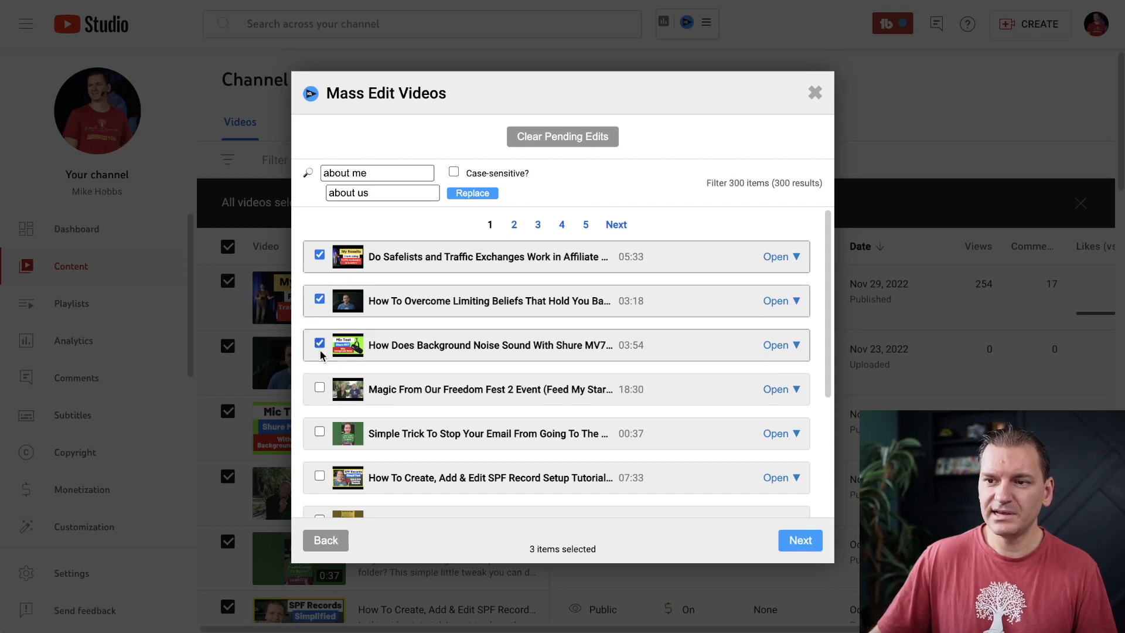
pyautogui.click(319, 387)
pyautogui.click(388, 400)
pyautogui.click(387, 400)
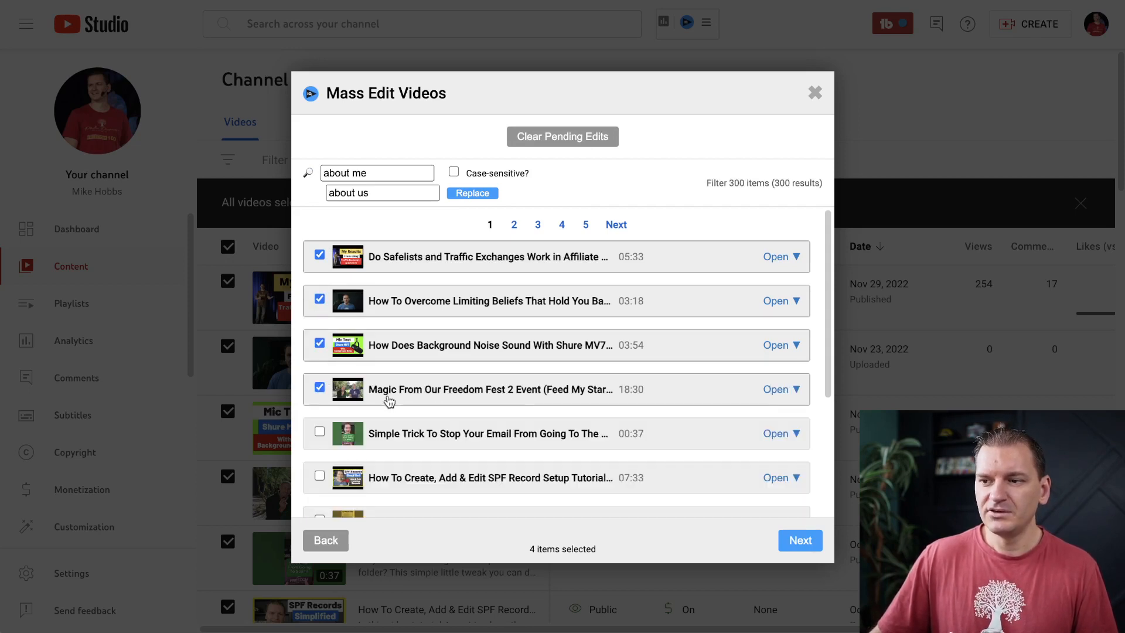
# Step: Inspect the title and description of the "Simple Trick To Stop Your Email" video and browse the first three pages of the list
pyautogui.scroll(-3, 389, 401)
pyautogui.click(399, 275)
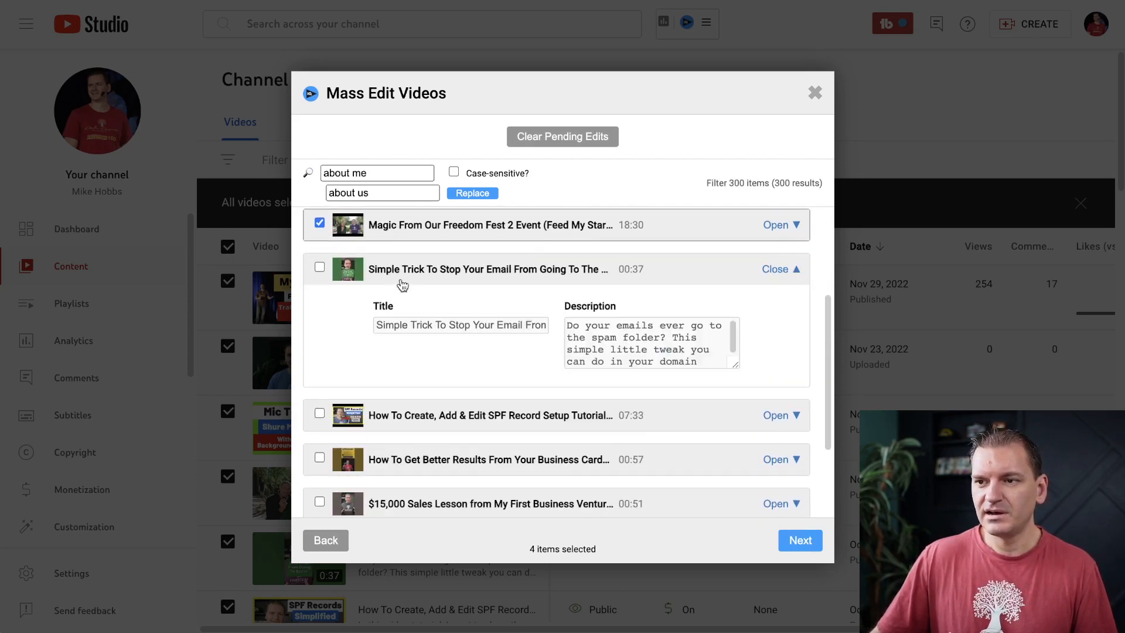
pyautogui.scroll(-2, 404, 296)
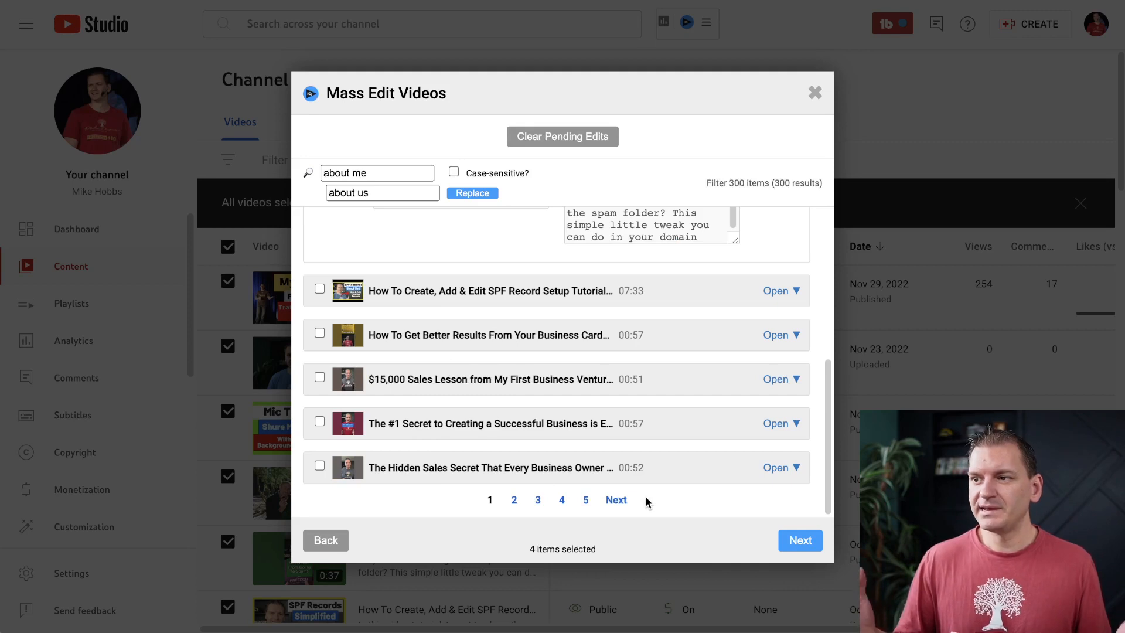
pyautogui.click(514, 501)
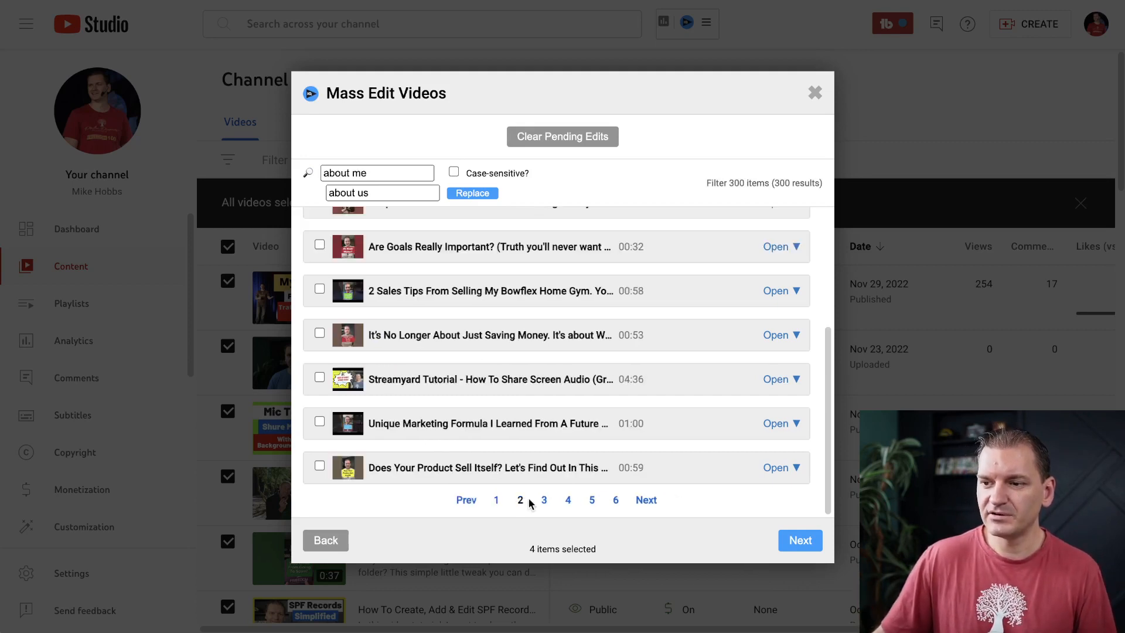
pyautogui.click(543, 500)
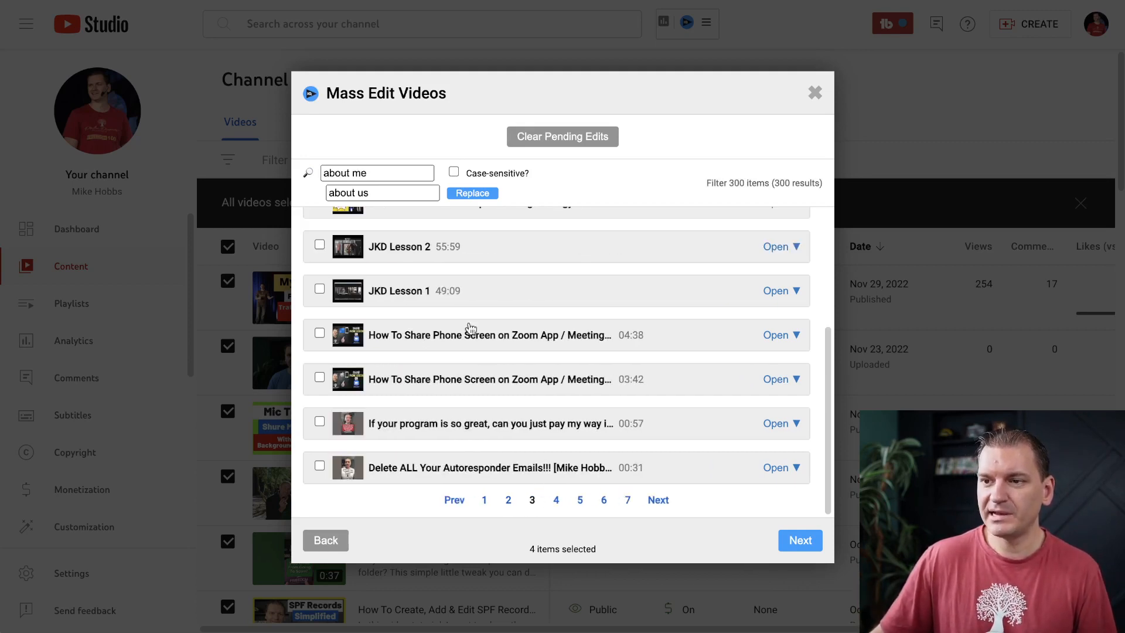
pyautogui.click(481, 500)
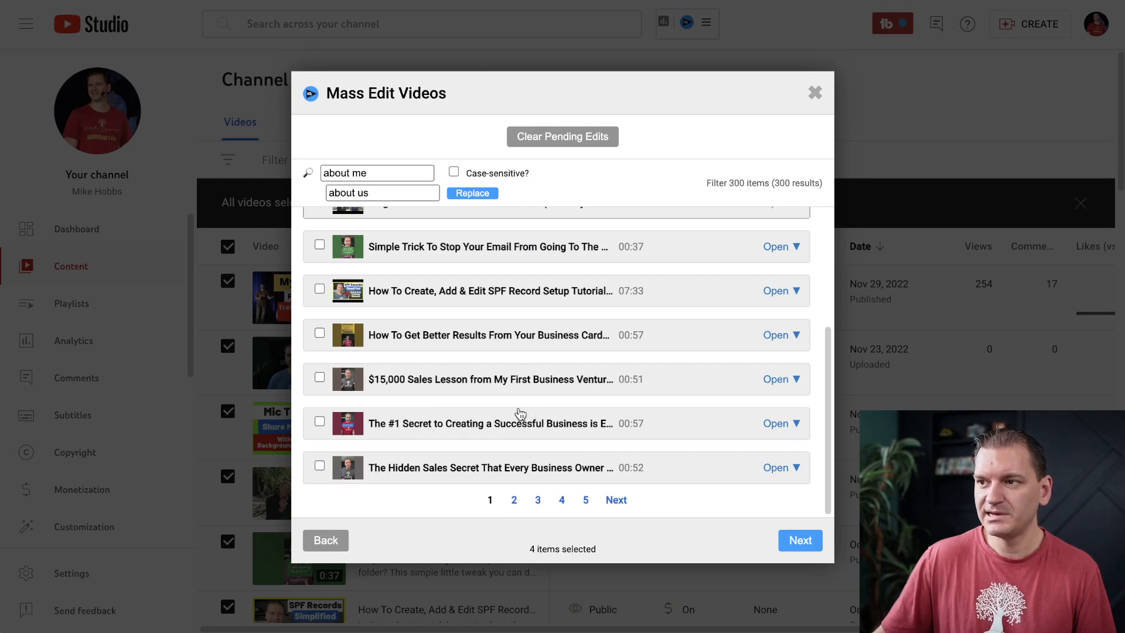
pyautogui.scroll(5, 520, 413)
# Step: Check the result count for "about me" and review the matching videos on the first page
pyautogui.click(378, 175)
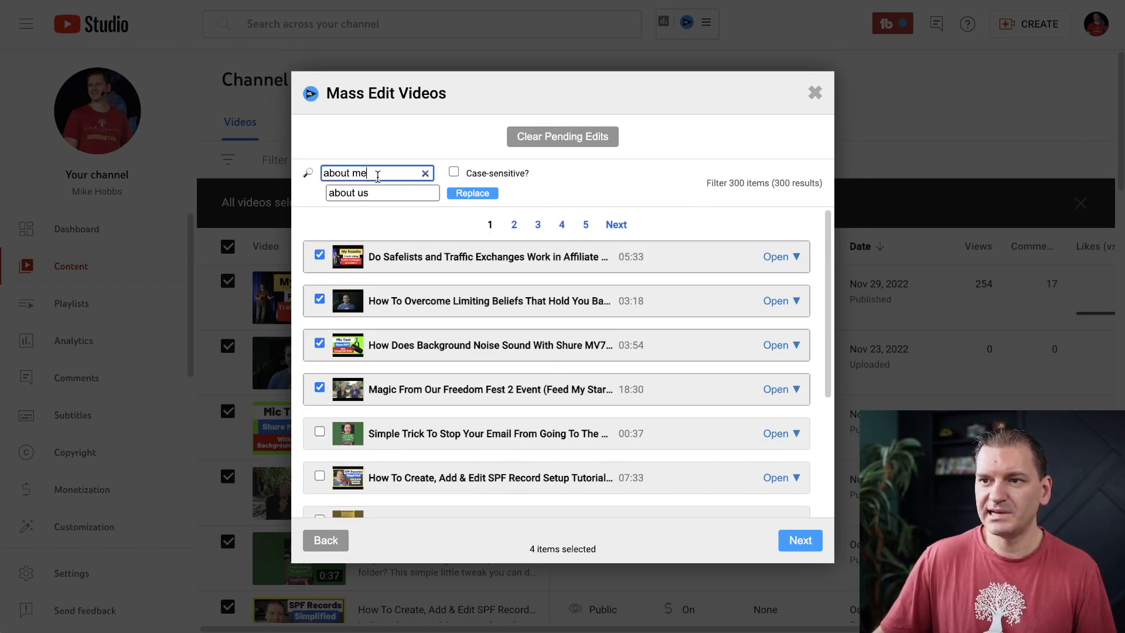
pyautogui.moveTo(774, 183); pyautogui.dragTo(816, 183)
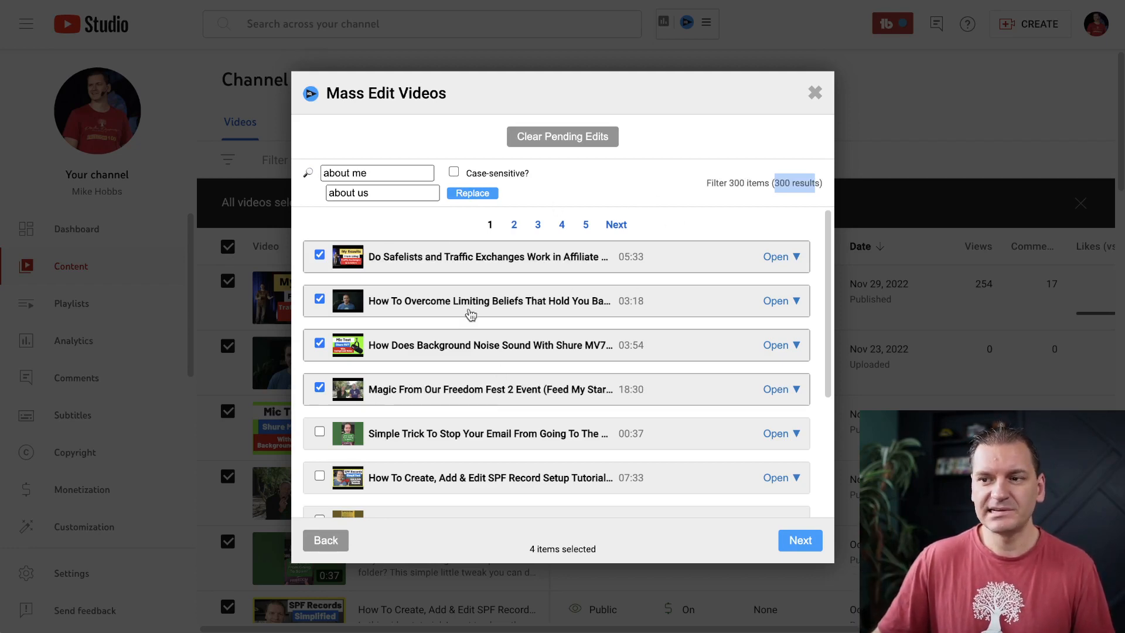
pyautogui.scroll(-5, 436, 281)
pyautogui.scroll(5, 455, 325)
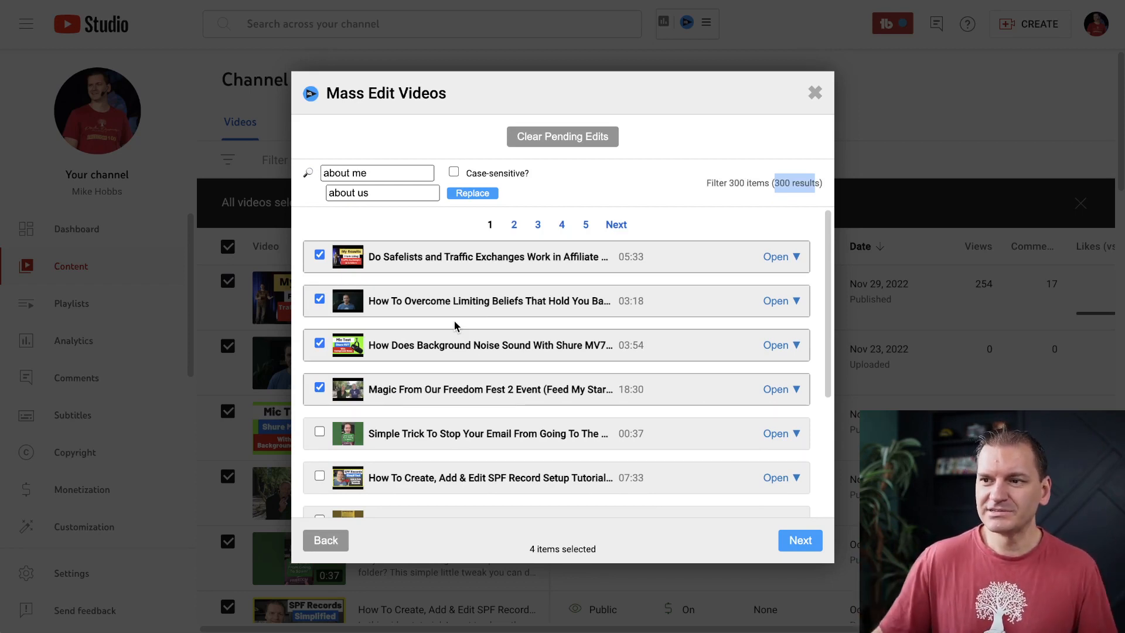
pyautogui.scroll(-3, 413, 398)
pyautogui.scroll(-1, 414, 375)
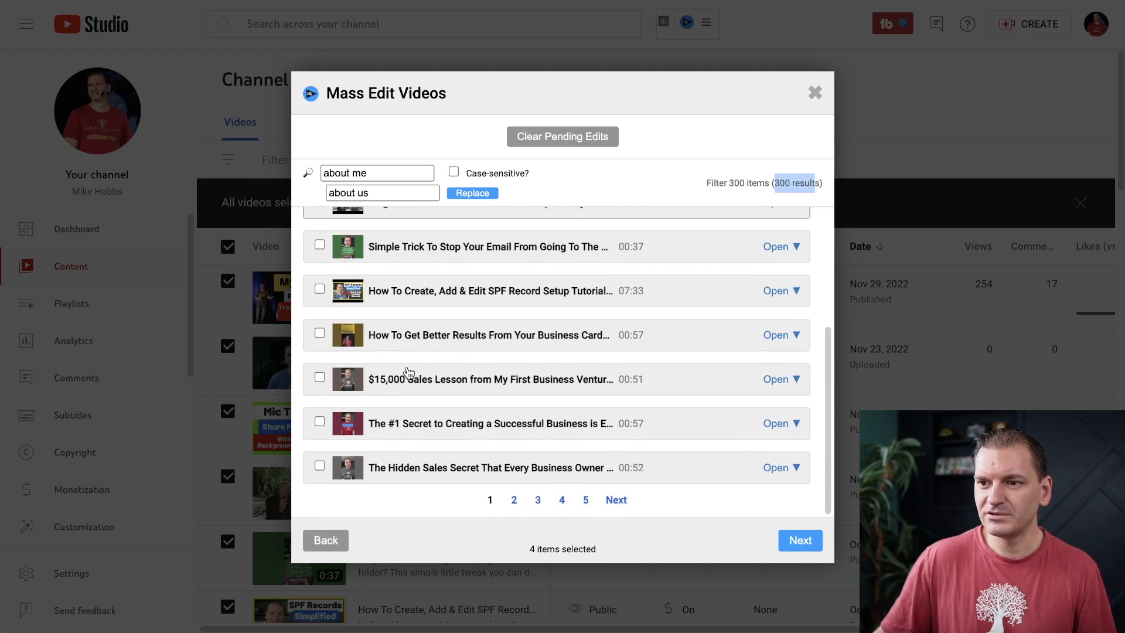
pyautogui.scroll(4, 404, 437)
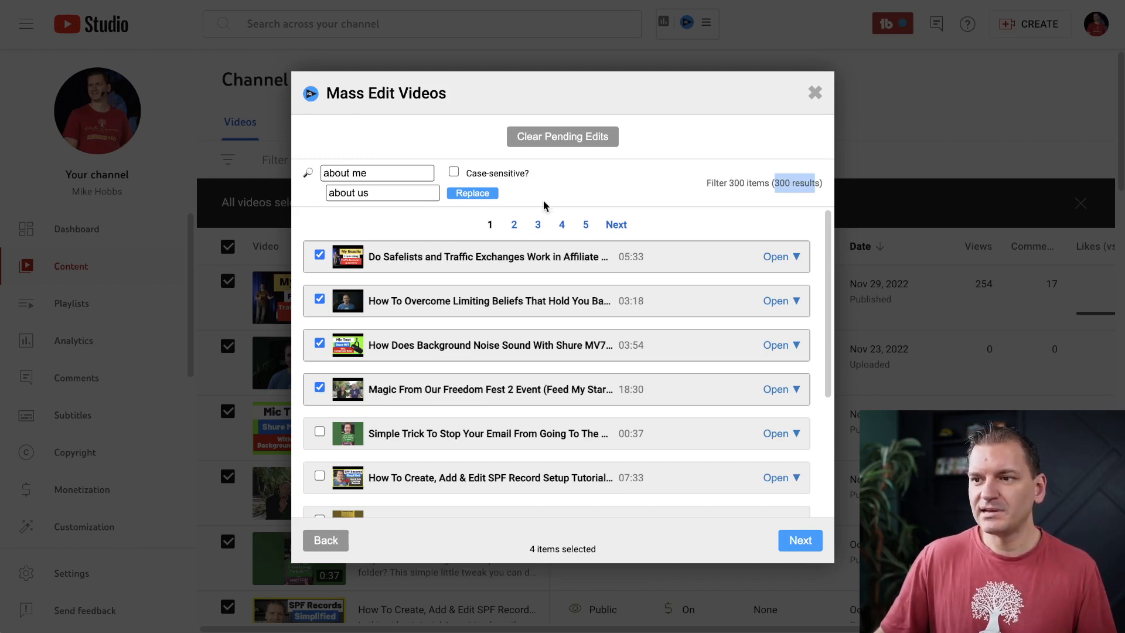
# Step: Close the mass edit, open TubeBuddy's bulk Find & Replace Text tool, and enlarge its find and replace boxes
pyautogui.click(815, 95)
pyautogui.moveTo(561, 126)
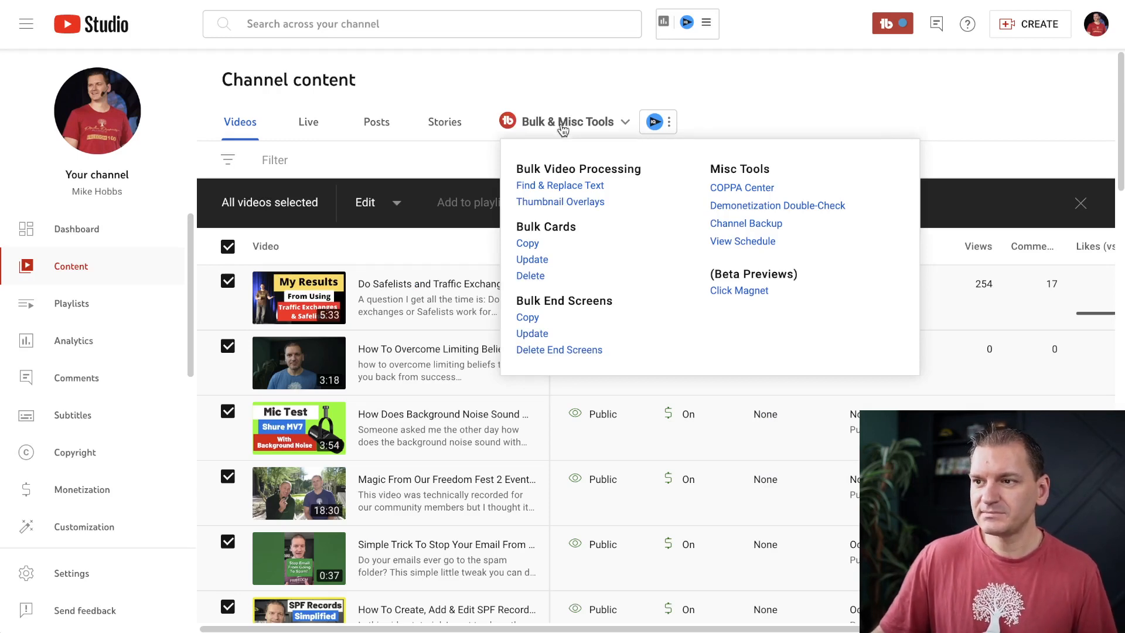
pyautogui.click(573, 189)
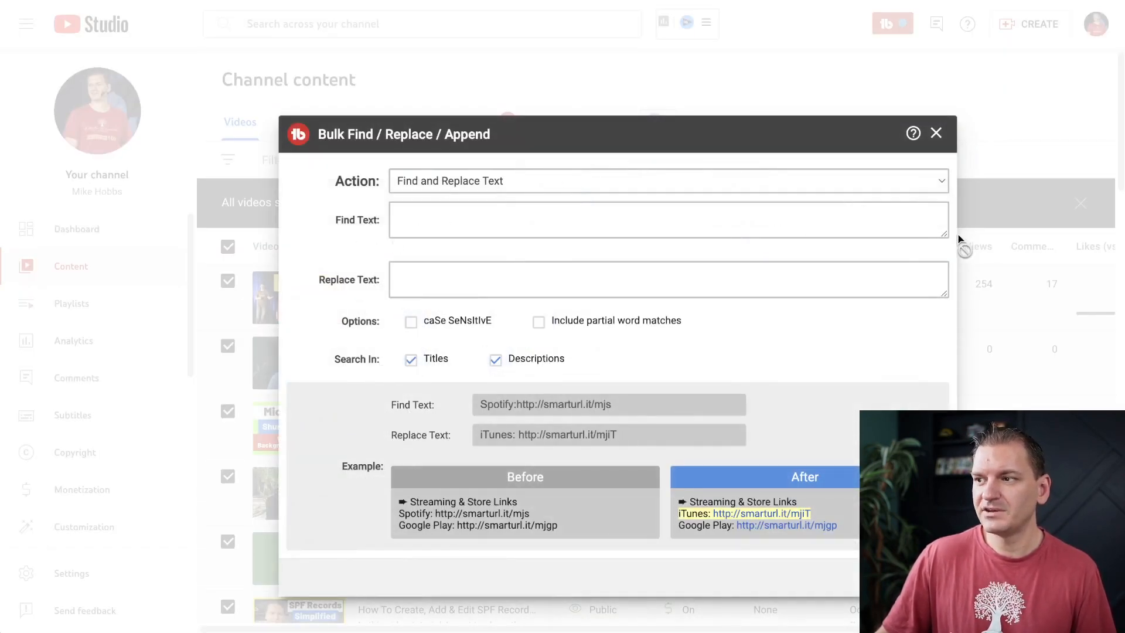
pyautogui.moveTo(944, 235); pyautogui.dragTo(923, 274)
pyautogui.moveTo(944, 332); pyautogui.dragTo(946, 398)
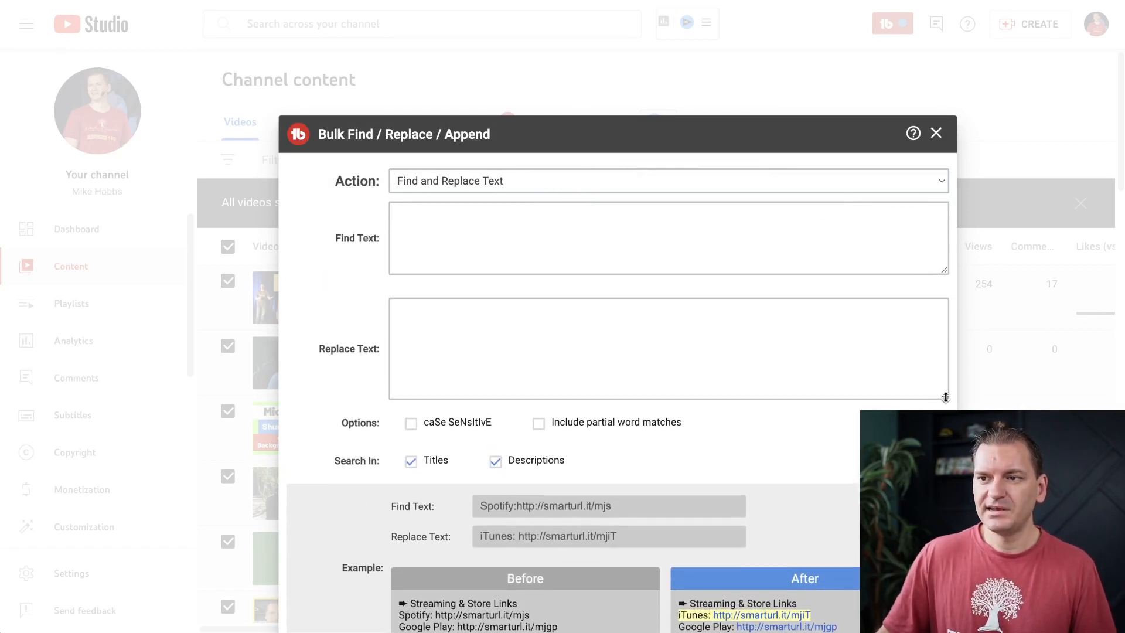
# Step: Exclude titles from the bulk find and replace so that only descriptions are searched
pyautogui.click(434, 233)
pyautogui.click(426, 315)
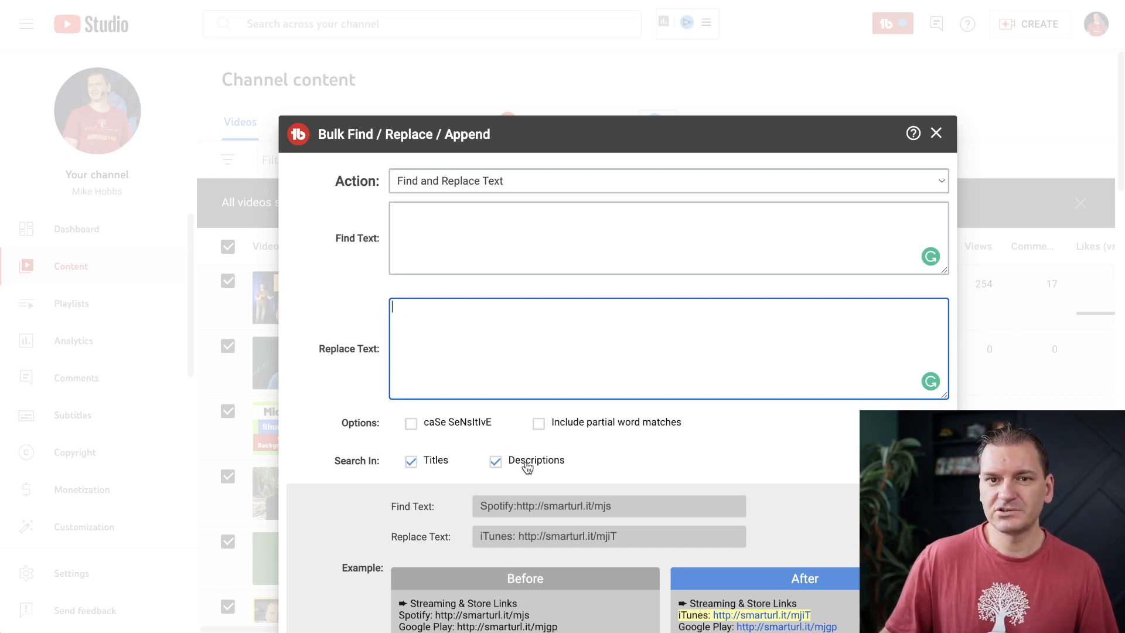
pyautogui.click(410, 461)
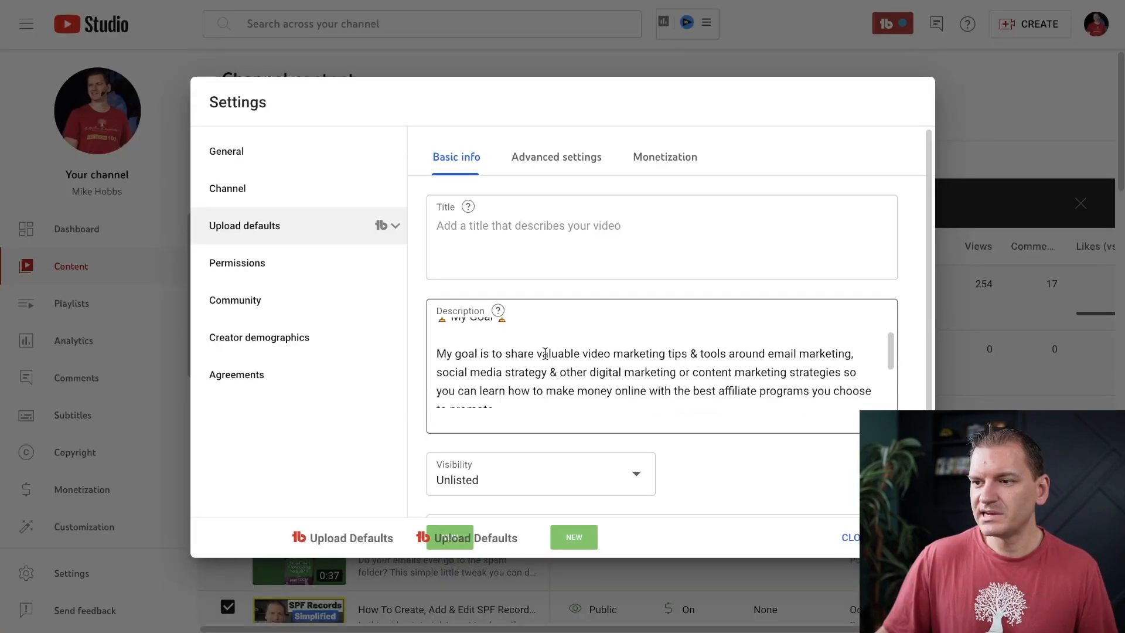
# Step: Review the upload-default description's About Me section and compare its days-of-meals figure with the count on the community training page
pyautogui.scroll(-10, 494, 380)
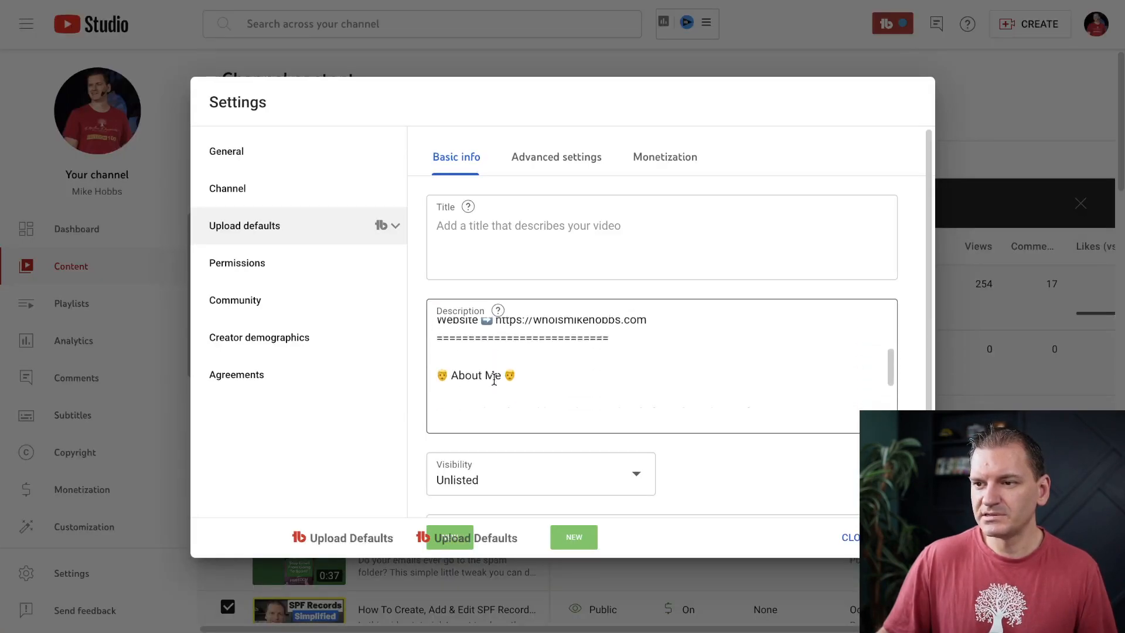
pyautogui.scroll(-8, 494, 380)
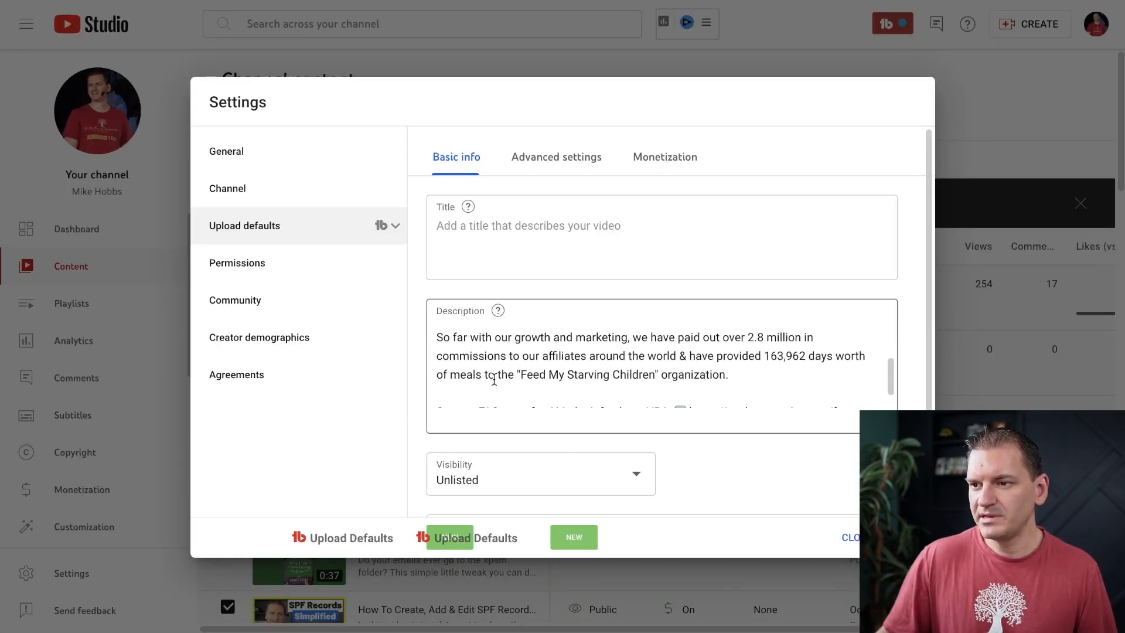
pyautogui.scroll(-2, 493, 380)
pyautogui.scroll(3, 504, 382)
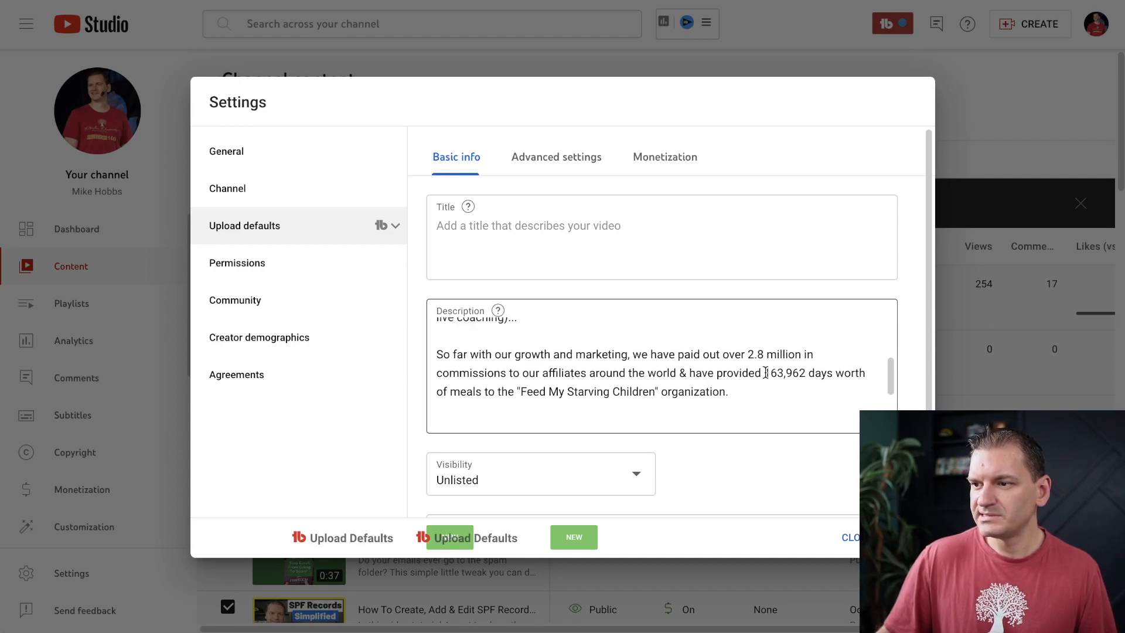
pyautogui.moveTo(765, 373); pyautogui.dragTo(832, 370)
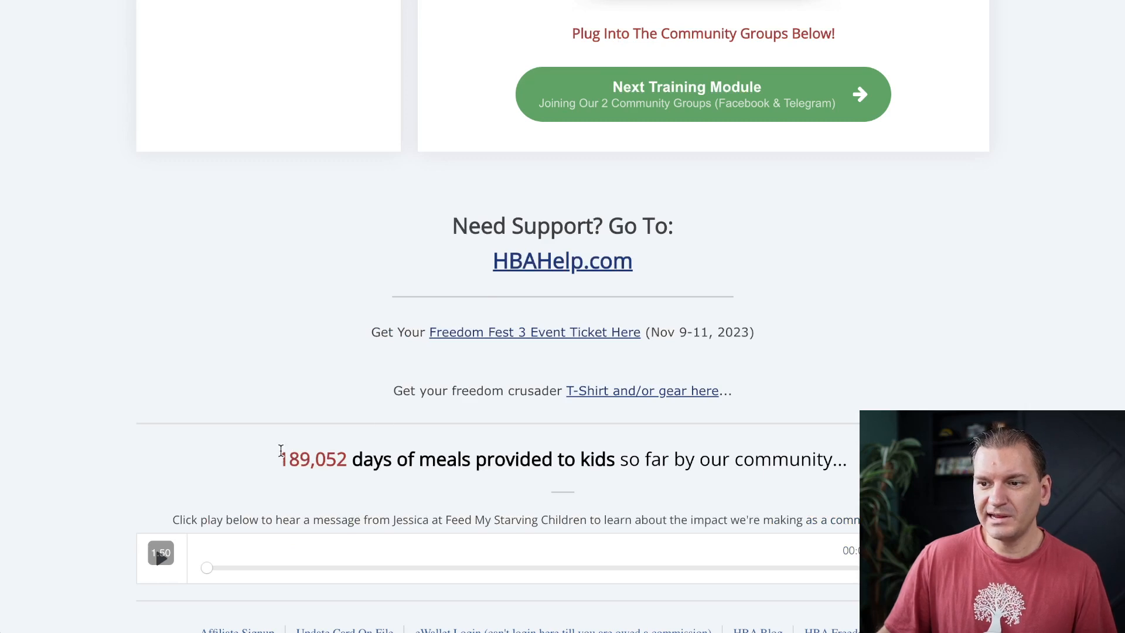
pyautogui.moveTo(281, 450); pyautogui.dragTo(352, 460)
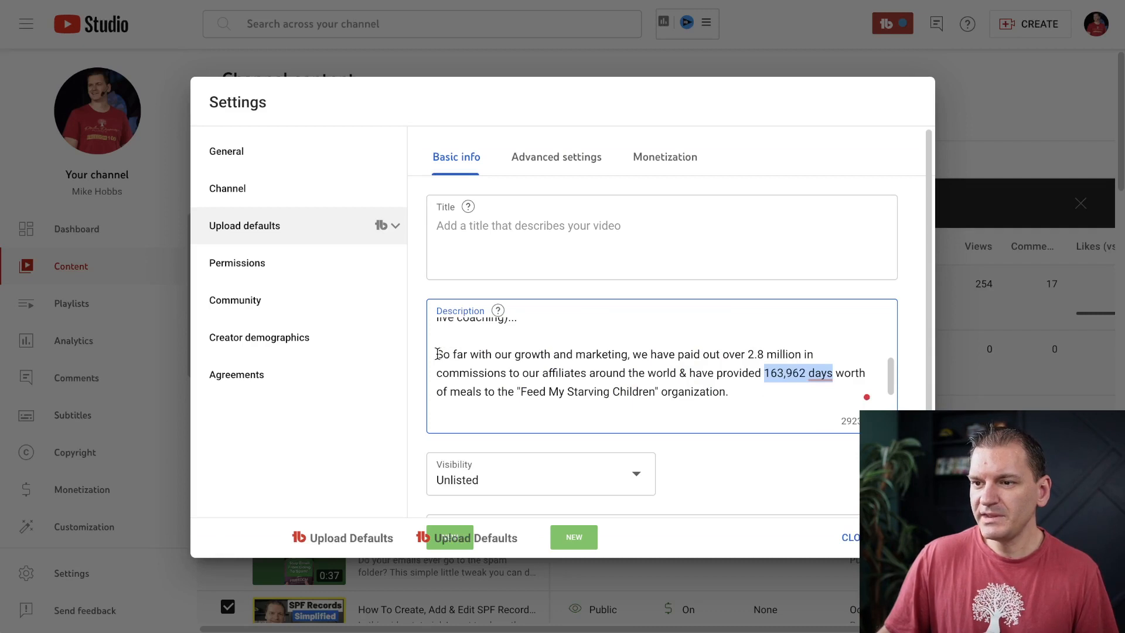
# Step: Copy the "So far with our growth and marketing" paragraph from the default description and use it as the bulk find text
pyautogui.moveTo(437, 354); pyautogui.dragTo(729, 391)
pyautogui.hotkey('ctrl', 'c')
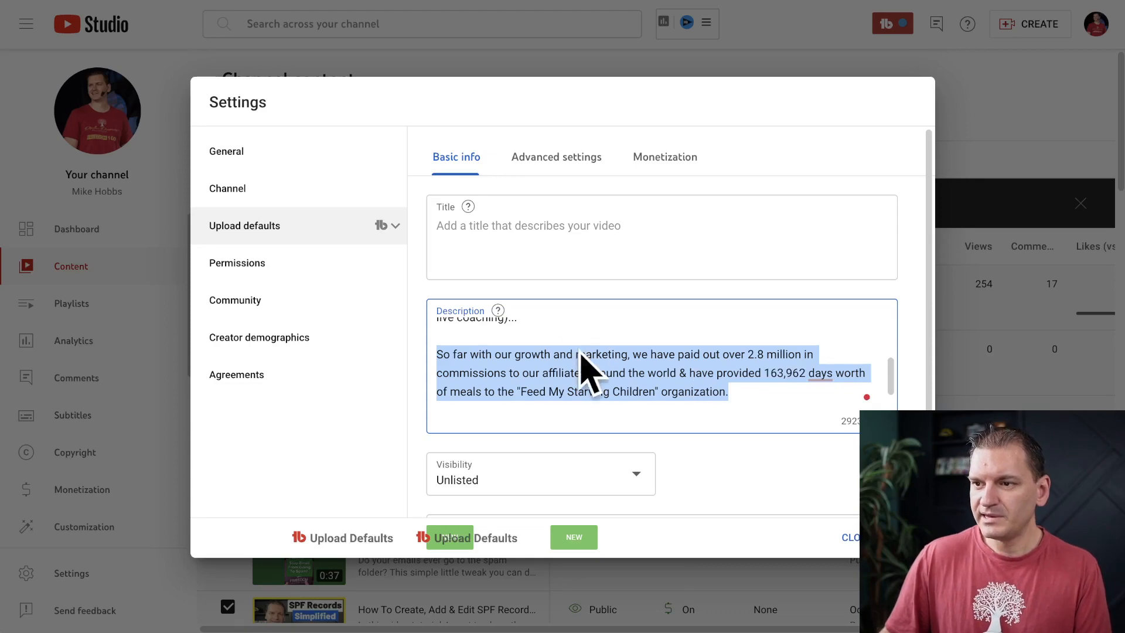
pyautogui.click(847, 538)
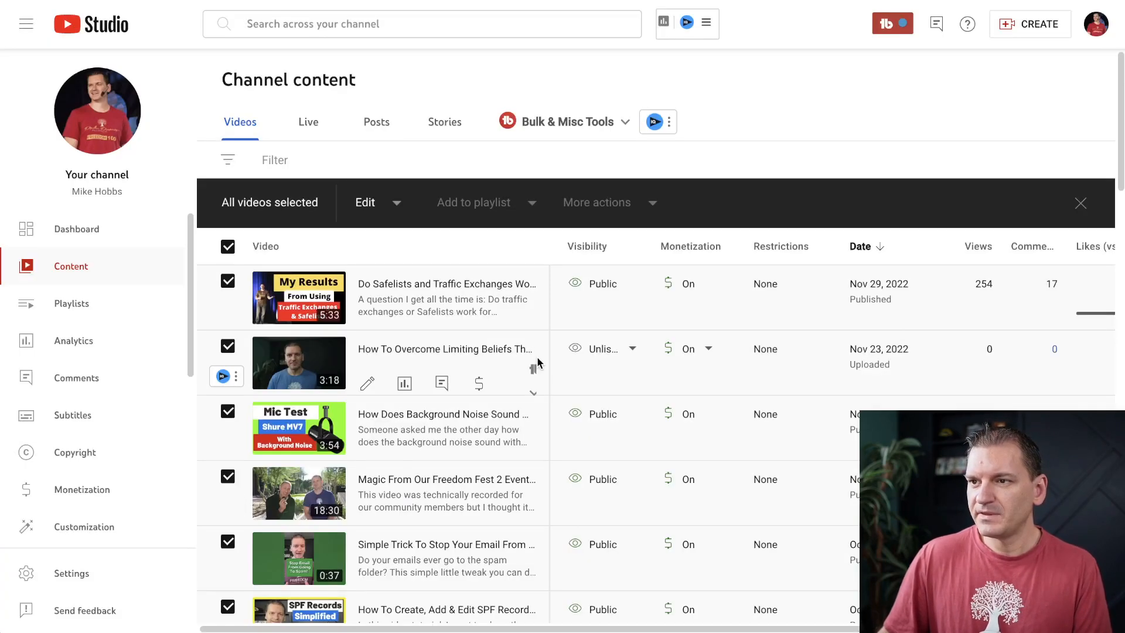
pyautogui.click(609, 124)
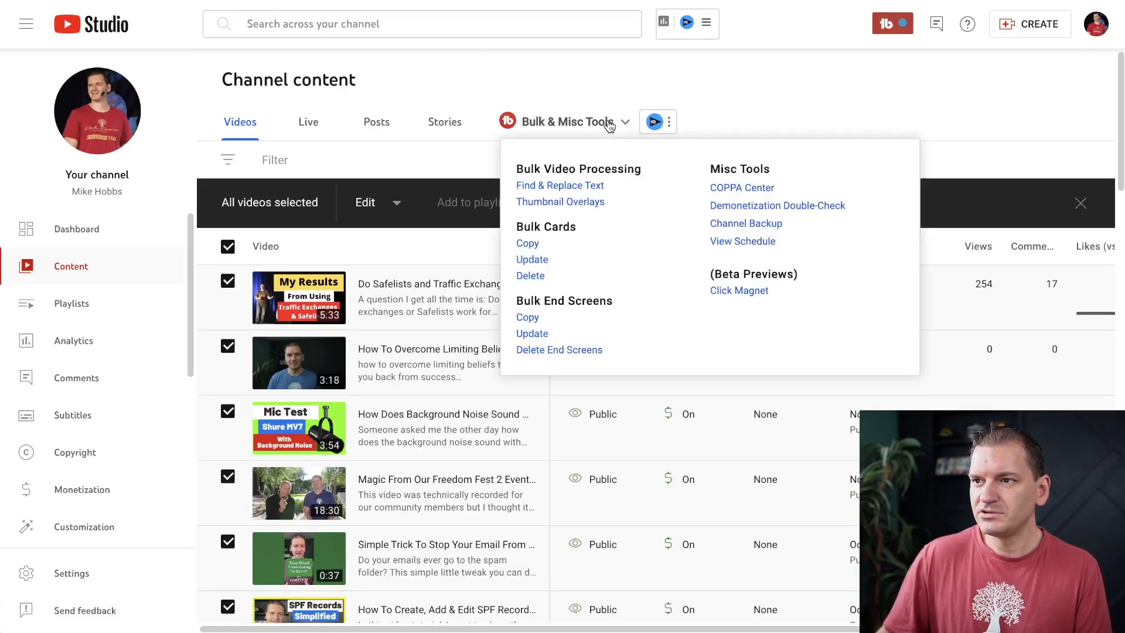
pyautogui.click(558, 187)
pyautogui.hotkey('ctrl', 'v')
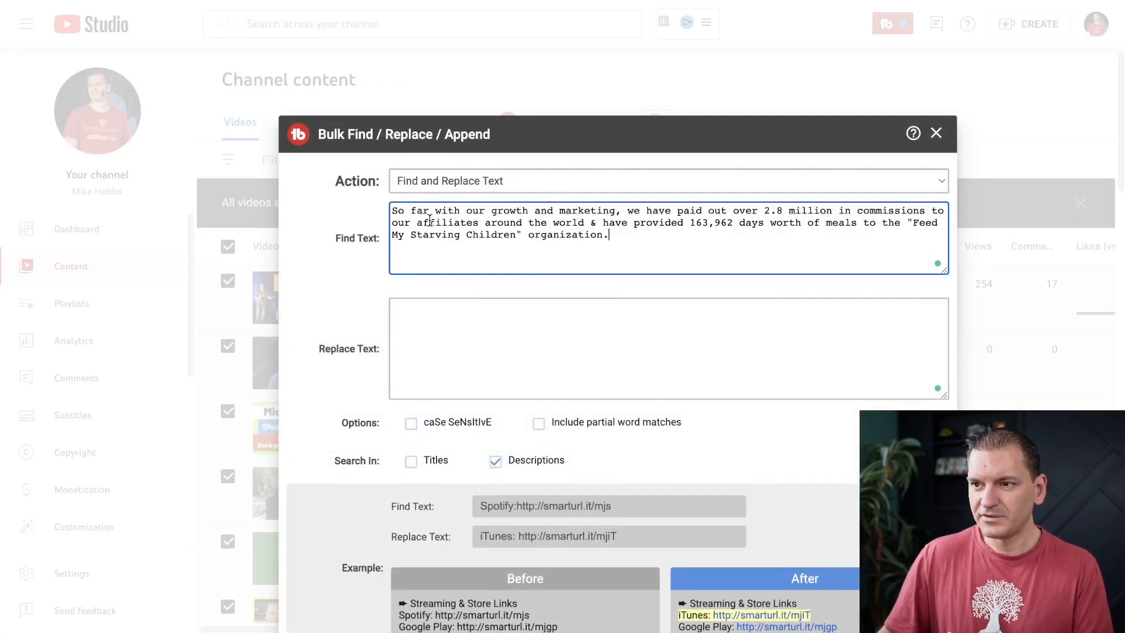
# Step: Reuse the copied paragraph as the replacement text and change its paid-out commissions to 2.9 million
pyautogui.click(430, 386)
pyautogui.hotkey('ctrl', 'v')
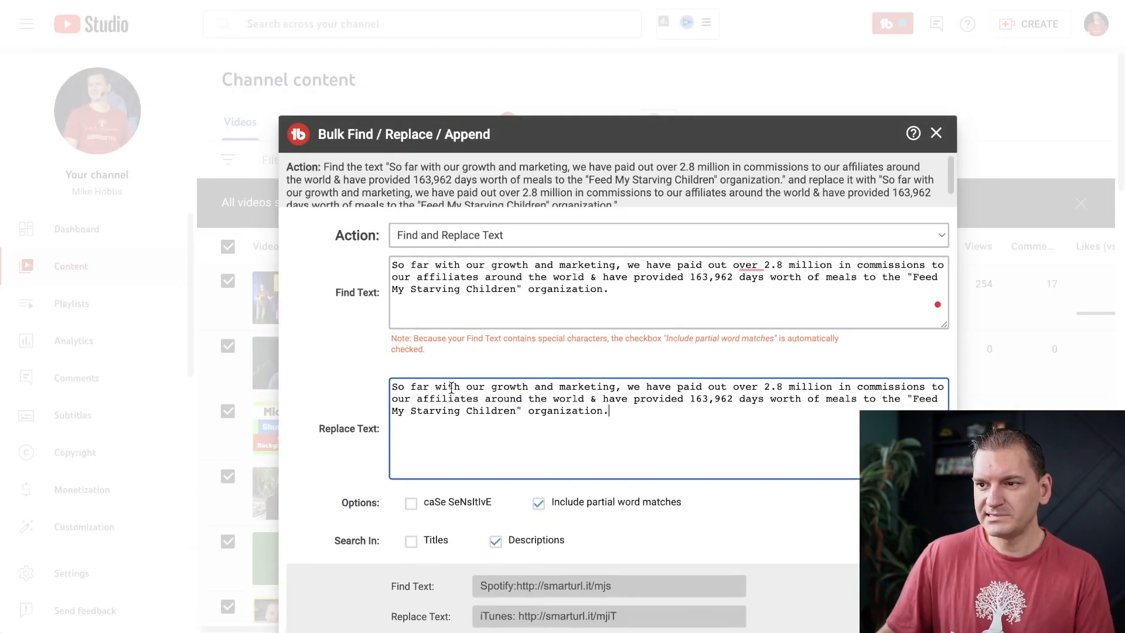
pyautogui.click(784, 387)
pyautogui.press('BackSpace')
pyautogui.write('9')
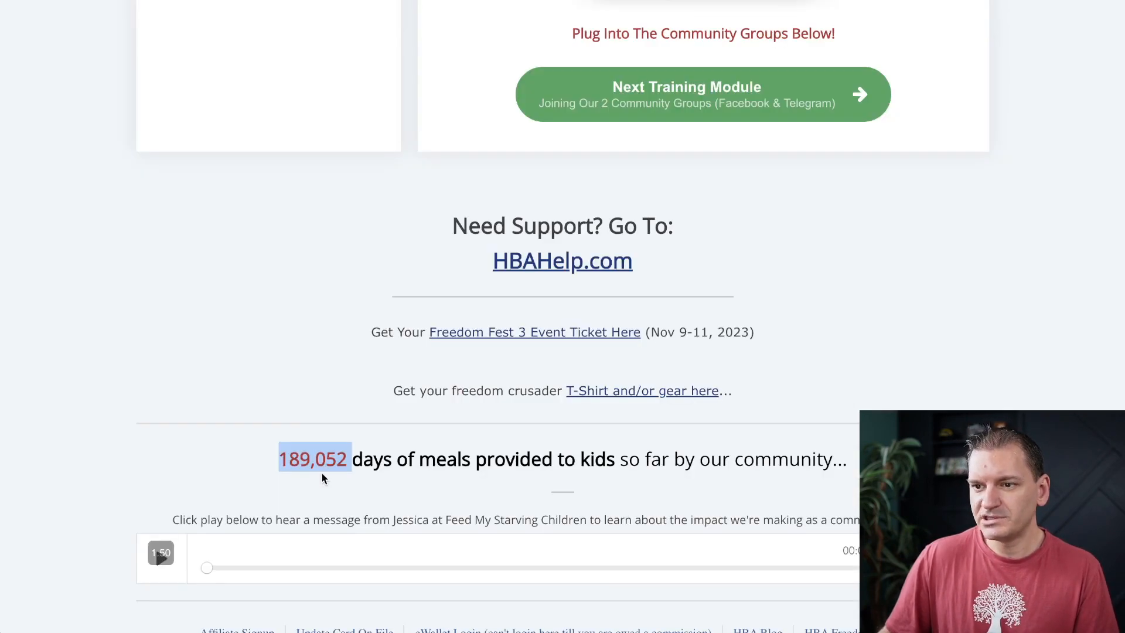
# Step: Copy the meals count from the community training page and set the replacement text's days of meals to 189,052
pyautogui.click(282, 459)
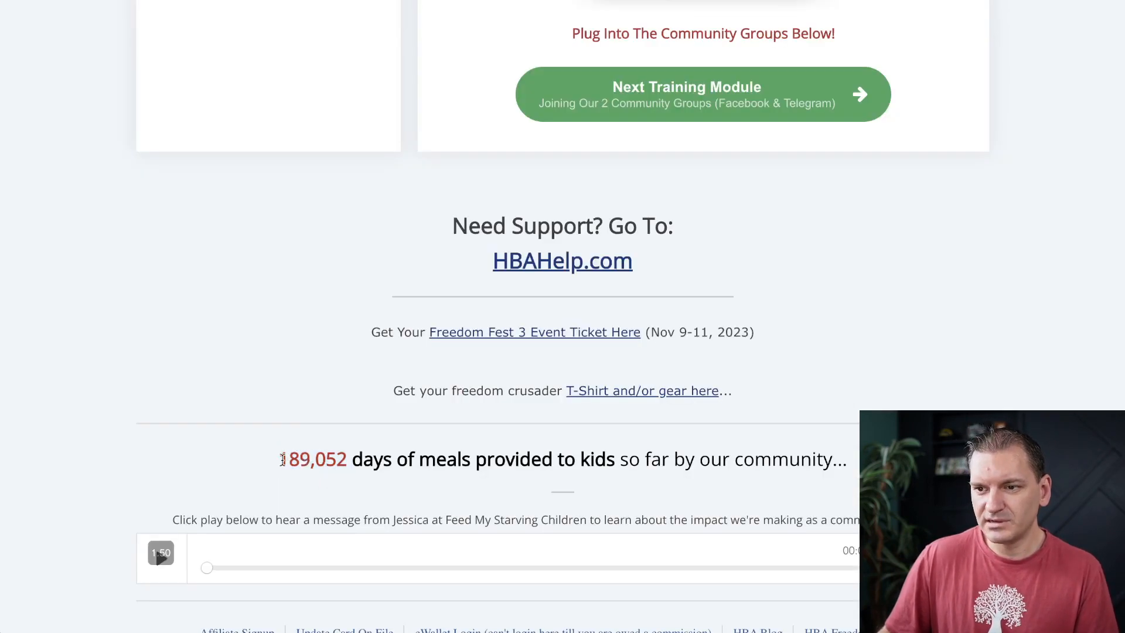
pyautogui.moveTo(279, 458); pyautogui.dragTo(350, 456)
pyautogui.hotkey('ctrl', 'c')
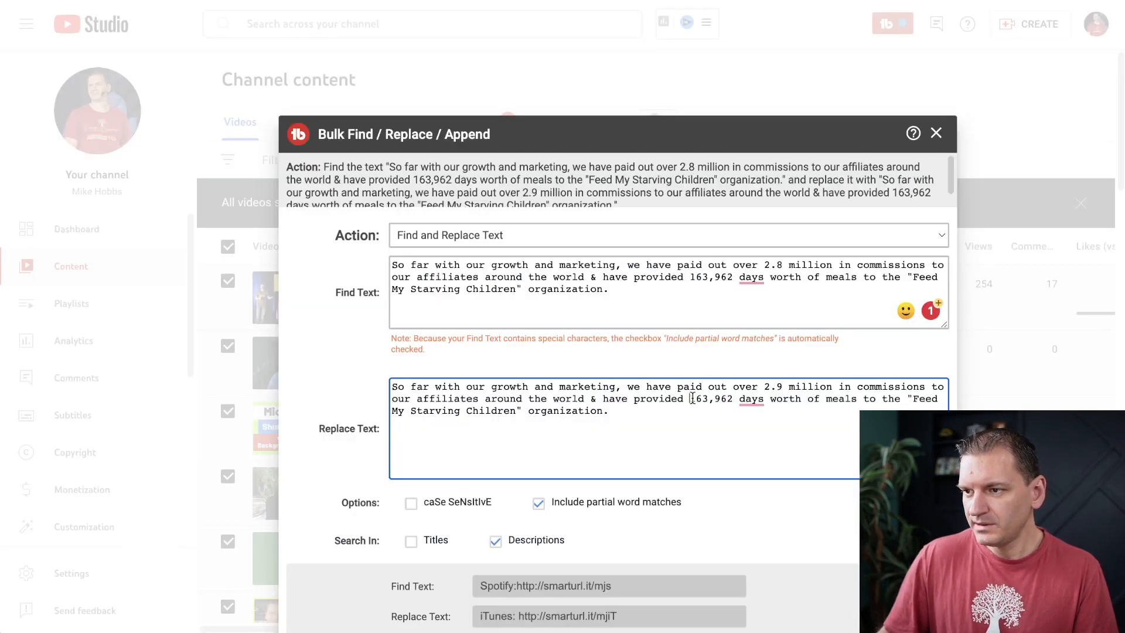
pyautogui.moveTo(692, 398); pyautogui.dragTo(725, 398)
pyautogui.hotkey('ctrl', 'v')
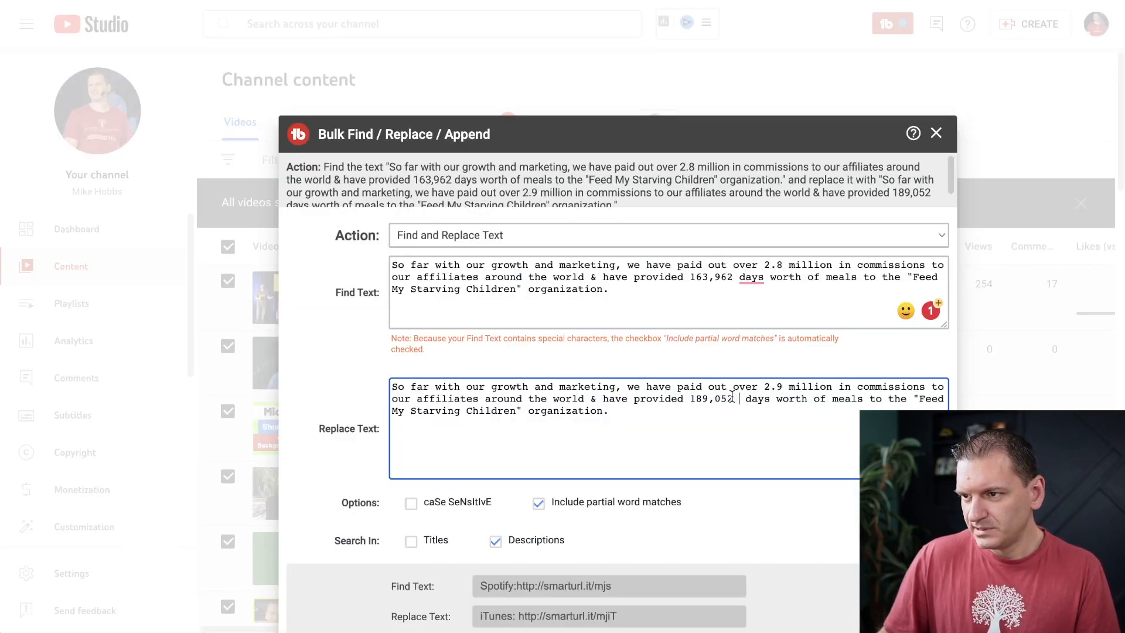
pyautogui.press('BackSpace')
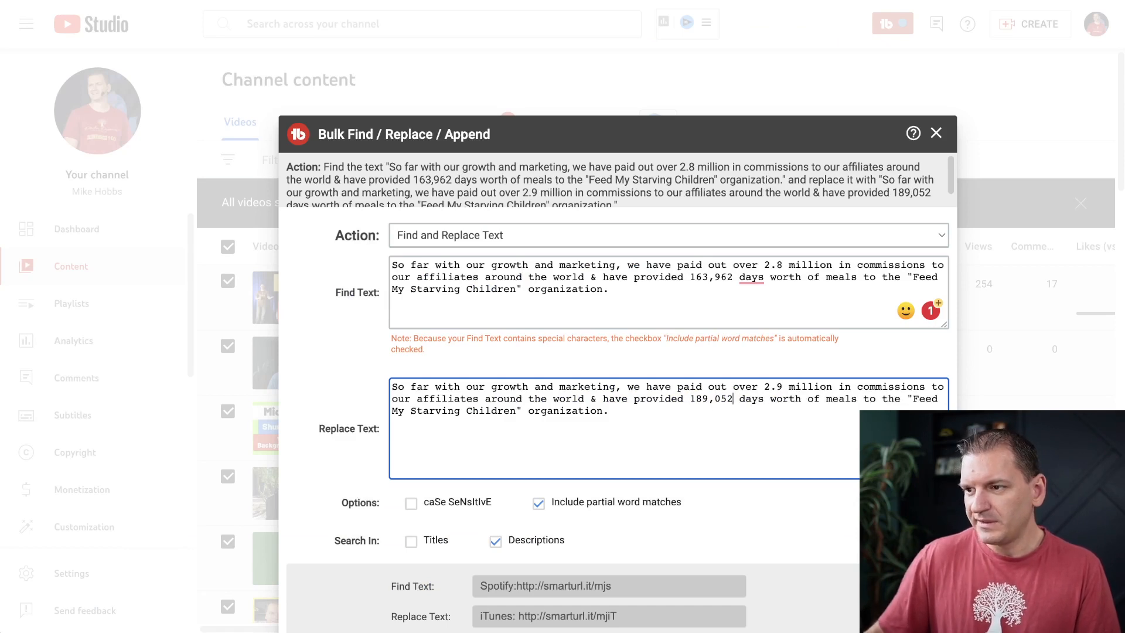
pyautogui.click(637, 416)
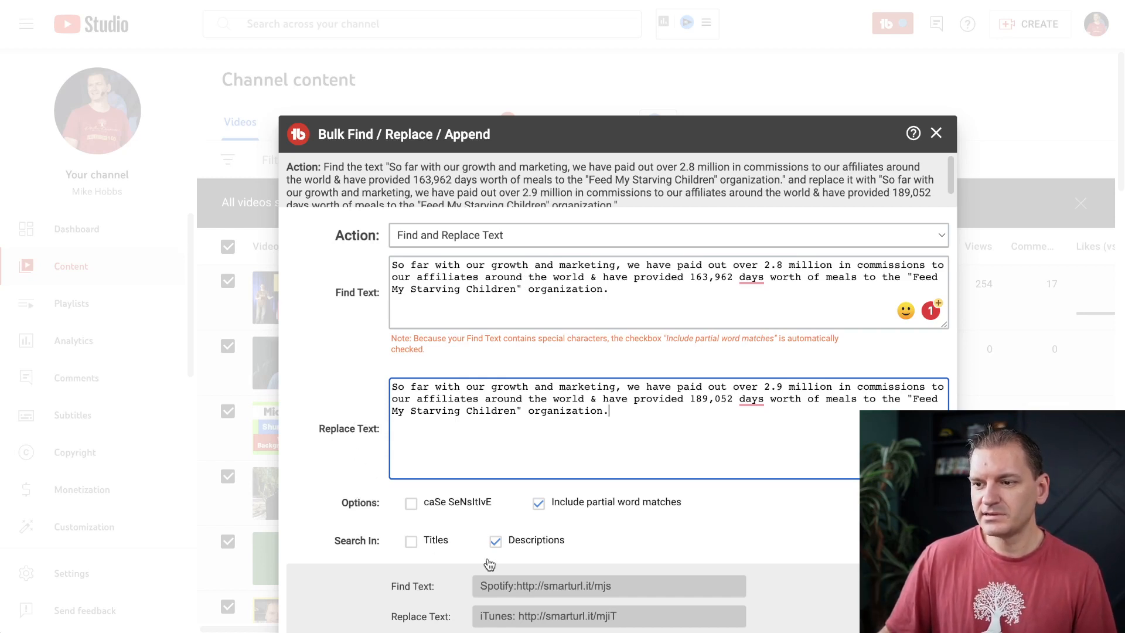
# Step: Search the full list of all channel videos for the text and select every listed video for the replacement
pyautogui.moveTo(805, 146); pyautogui.dragTo(729, 0)
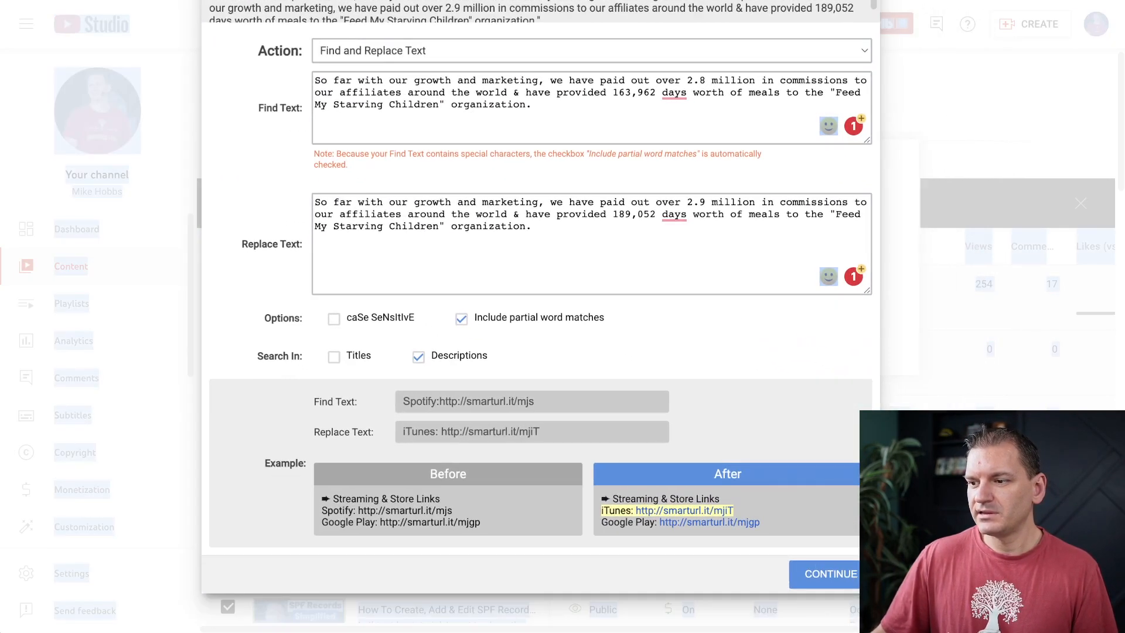
pyautogui.click(815, 575)
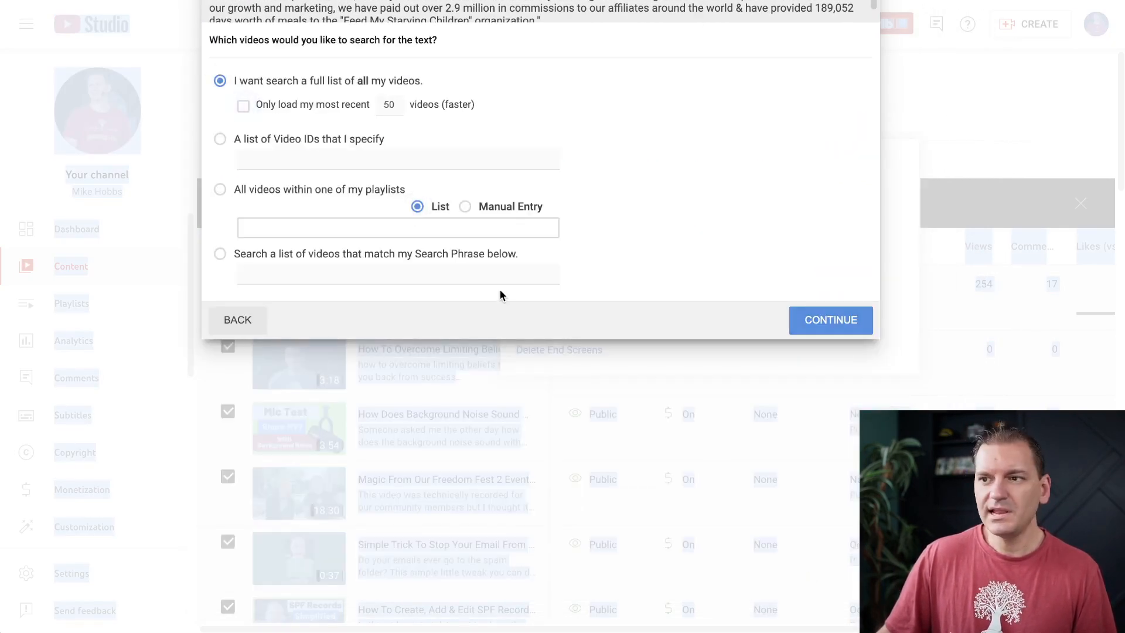
pyautogui.click(832, 321)
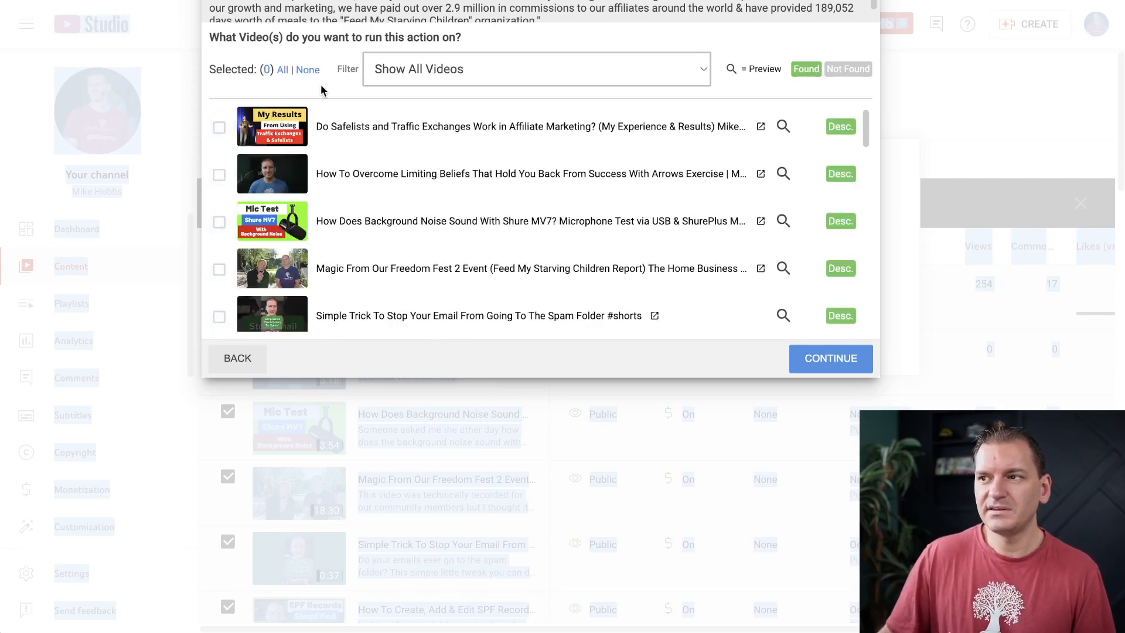
pyautogui.click(283, 71)
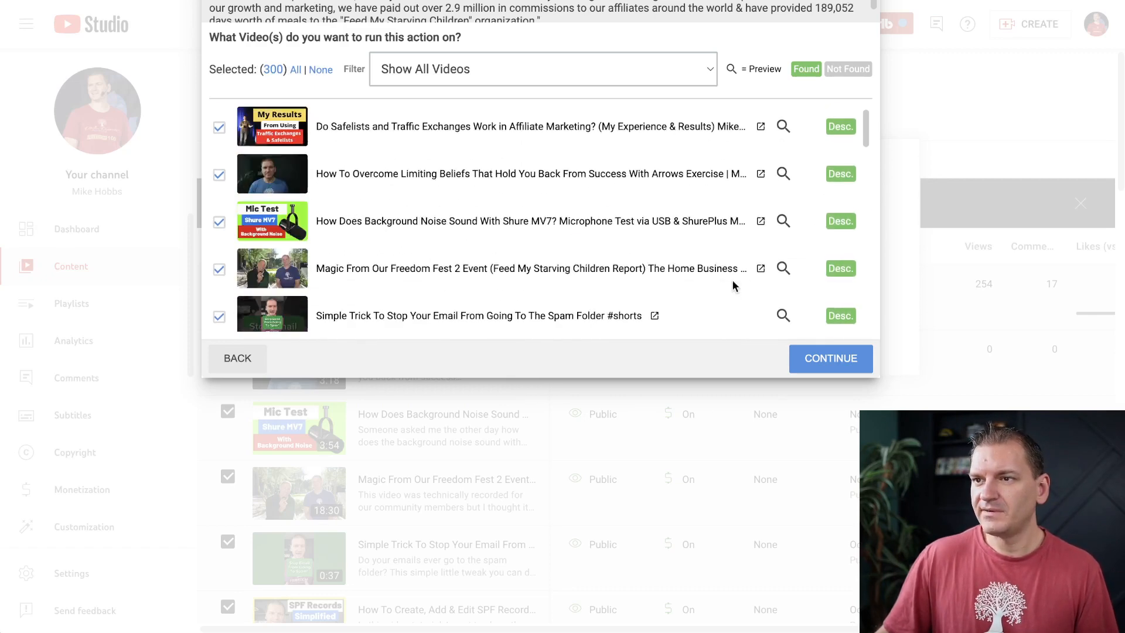
# Step: Confirm the description replacement with "Yes, do it." and start the bulk processing
pyautogui.click(812, 359)
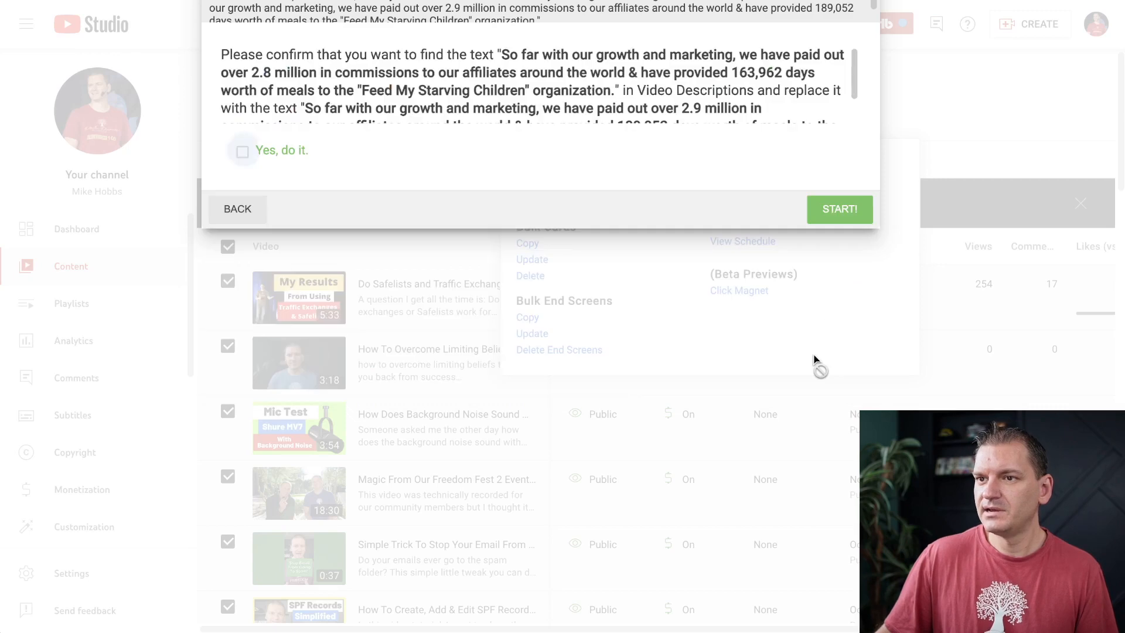
pyautogui.click(243, 152)
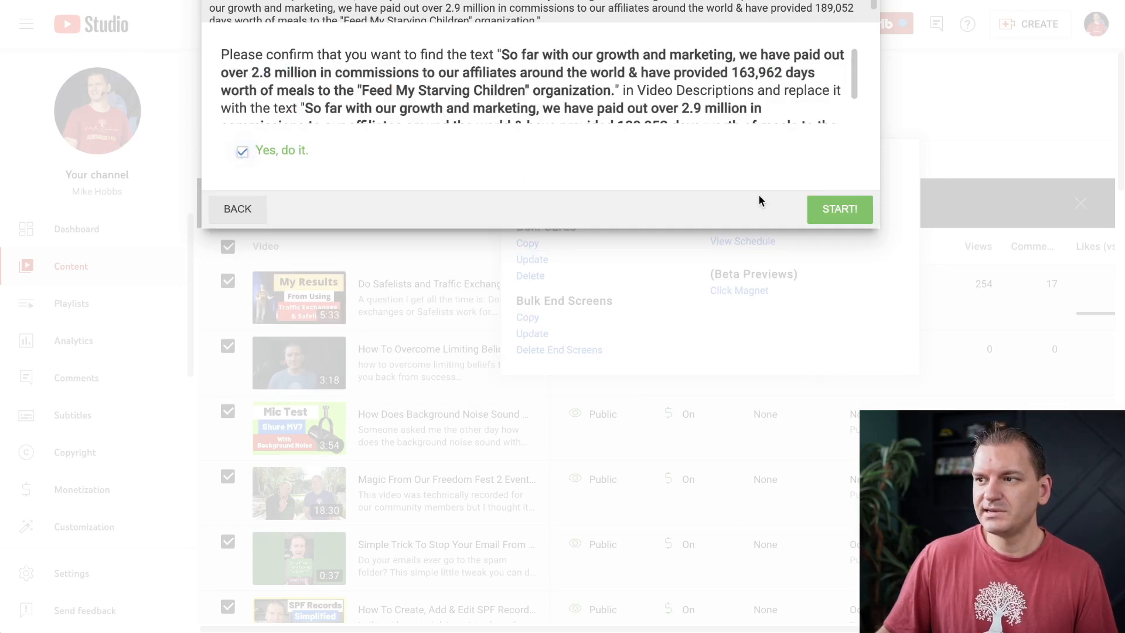
pyautogui.click(839, 209)
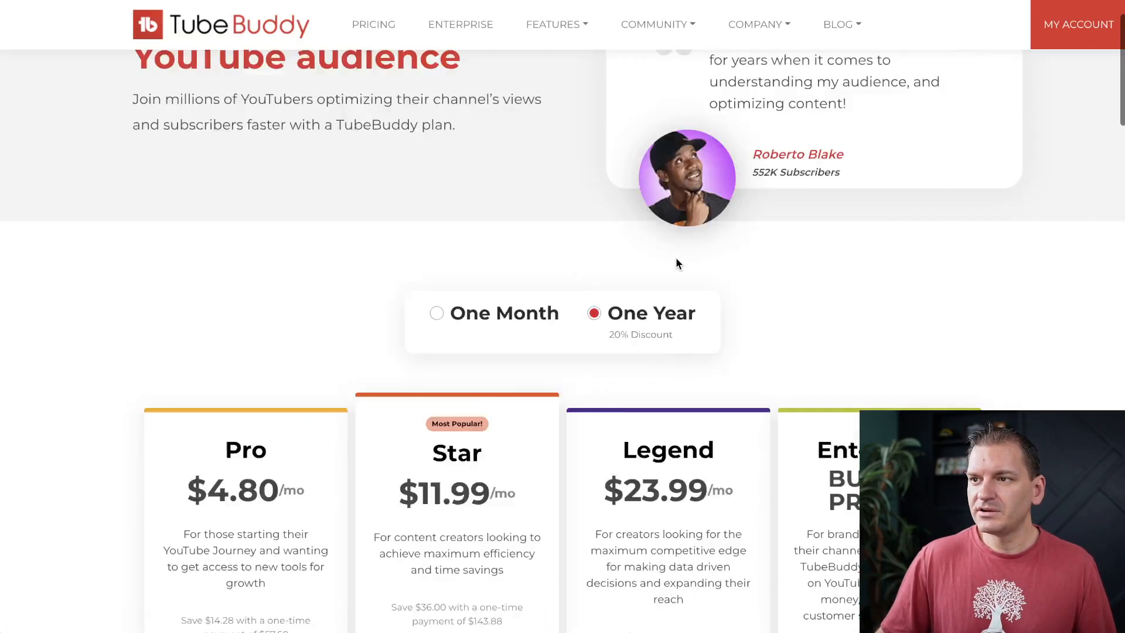
# Step: Compare the TubeBuddy Pro, Star and Legend plan prices under one-year and one-month billing
pyautogui.scroll(-6, 674, 258)
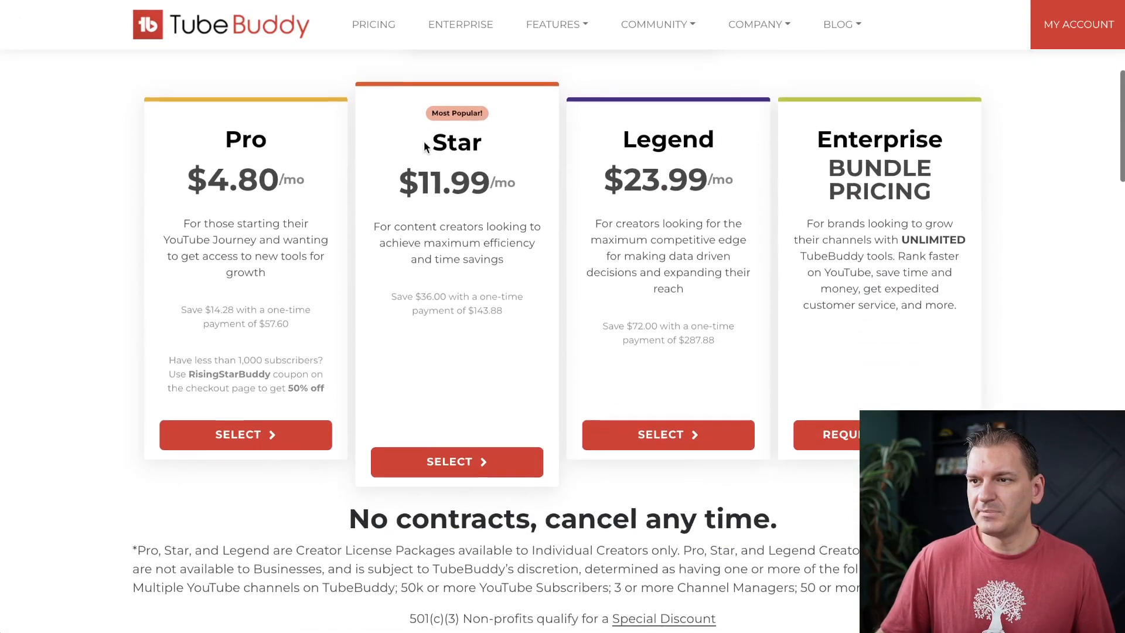
pyautogui.scroll(1, 462, 210)
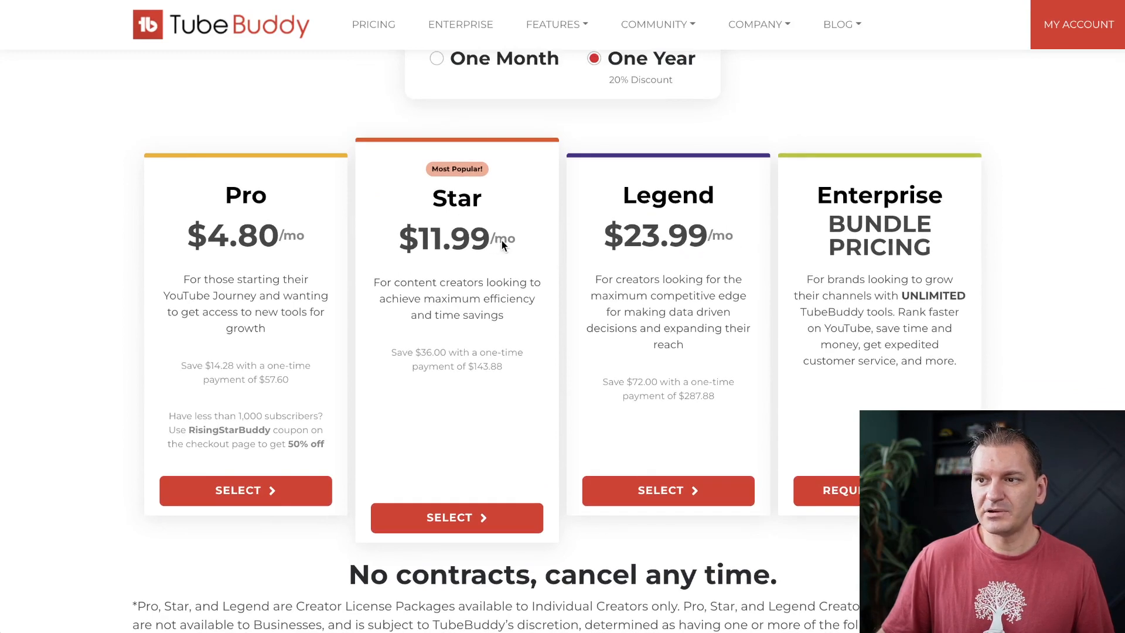
pyautogui.scroll(5, 423, 177)
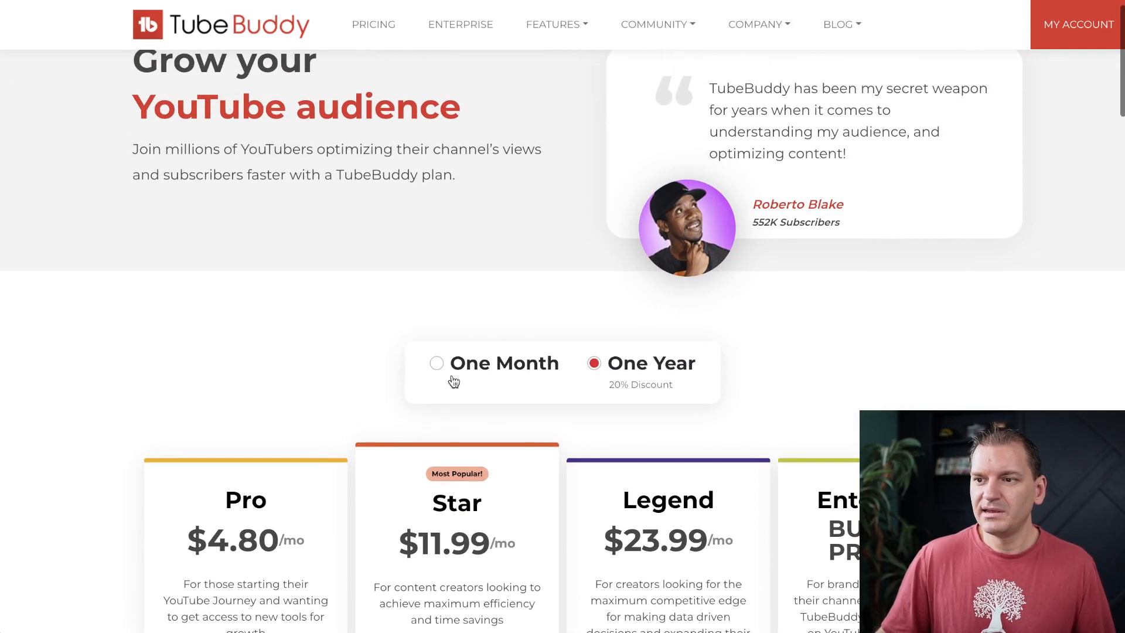
pyautogui.click(437, 363)
pyautogui.scroll(-9, 438, 352)
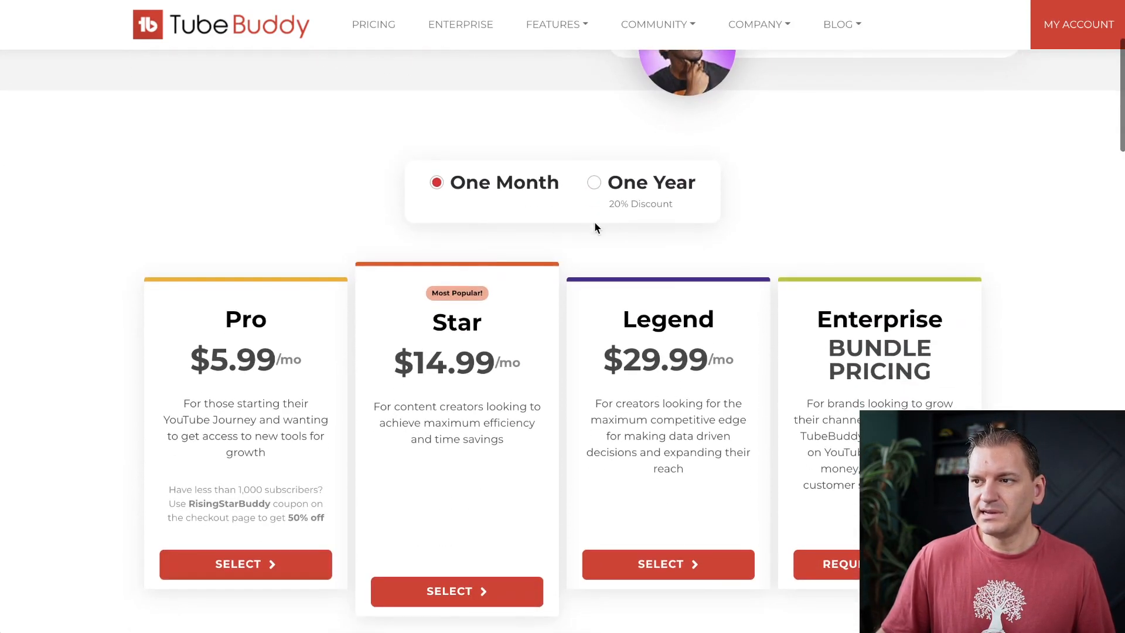
# Step: Examine the plan comparison table for which plans include the bulk tools, highlighting the Star column heading
pyautogui.scroll(-16, 665, 259)
pyautogui.scroll(4, 664, 258)
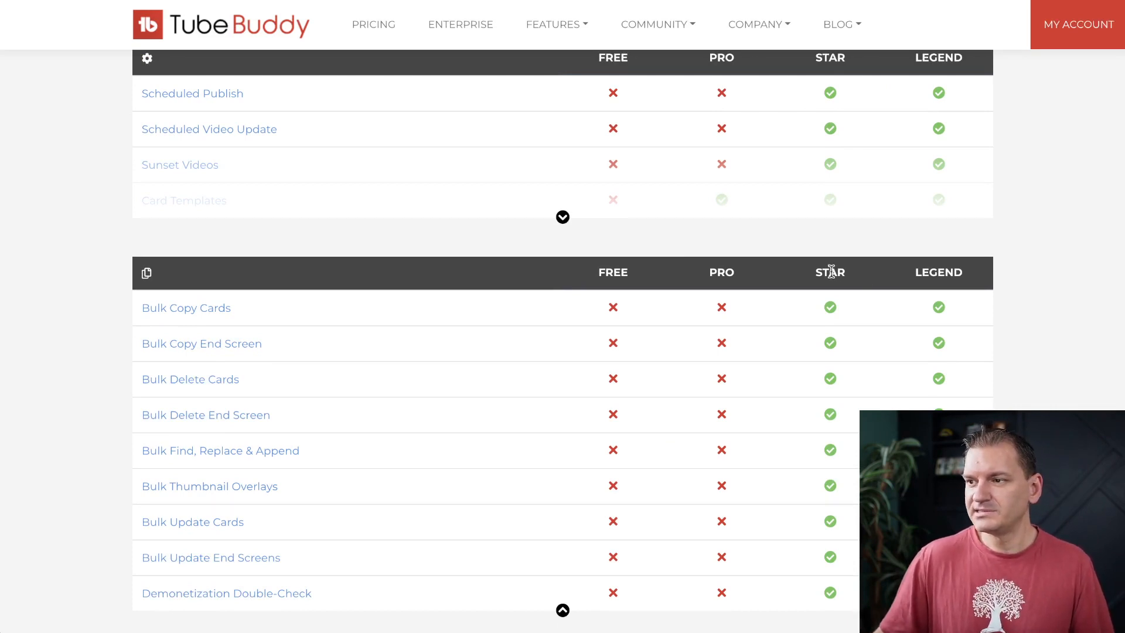
pyautogui.moveTo(818, 271); pyautogui.dragTo(857, 276)
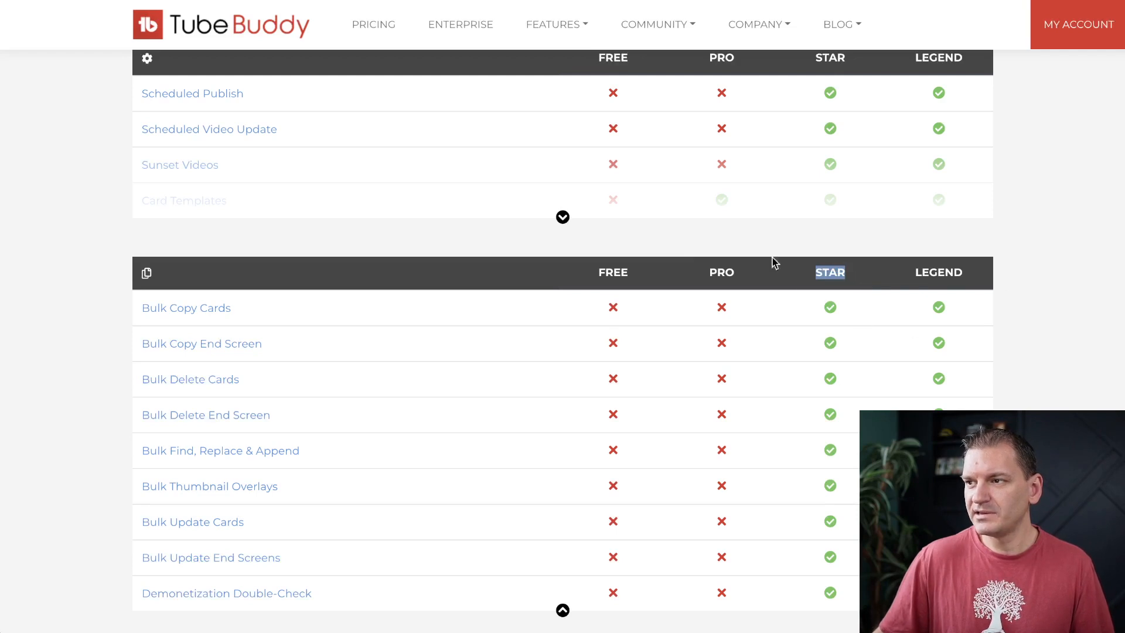